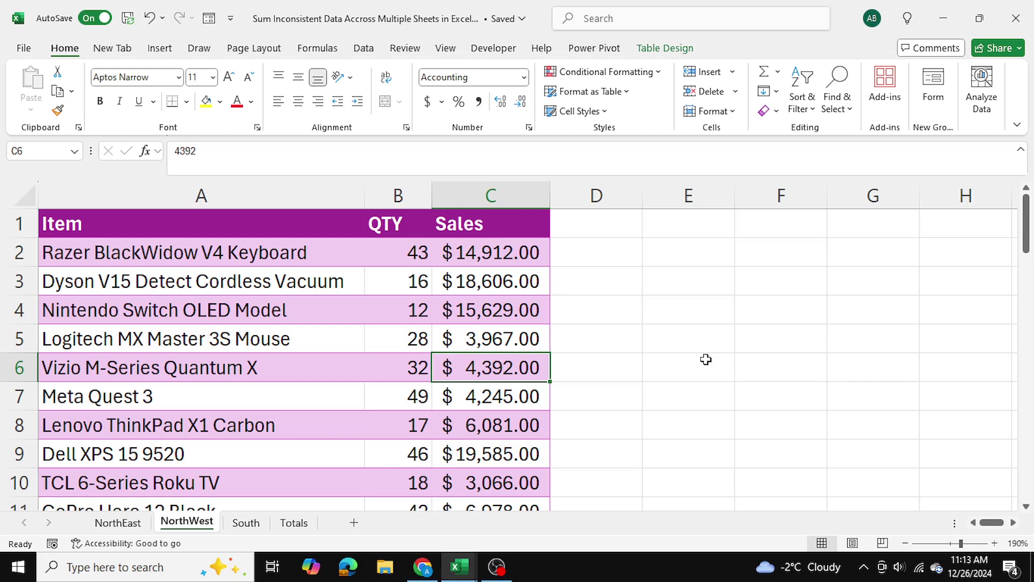
Flip through the regional sheets and inspect South's item names, quantities and sales values
left_click(118, 523)
left_click(188, 523)
left_click(246, 523)
left_click(129, 525)
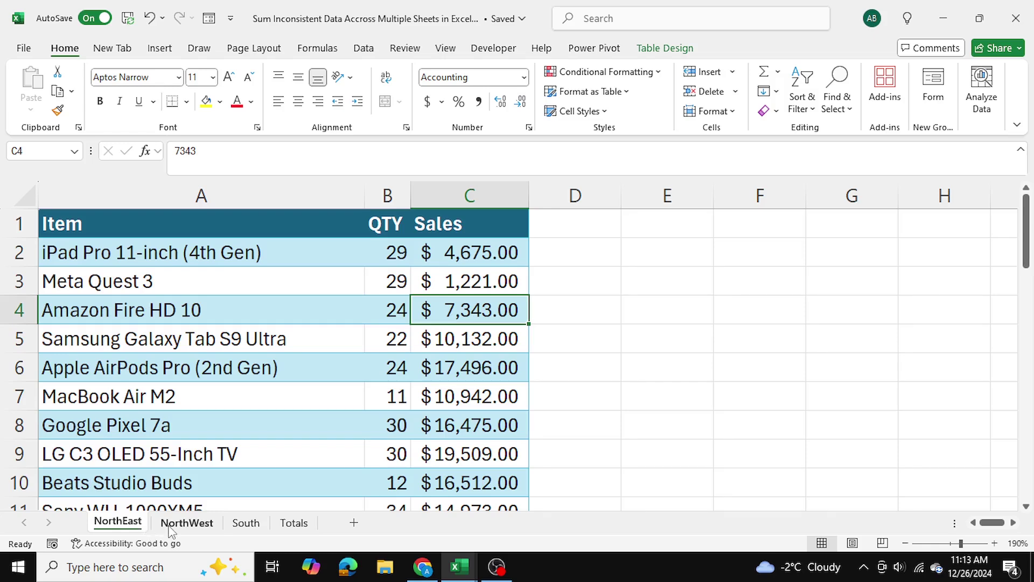
left_click(194, 523)
left_click(256, 525)
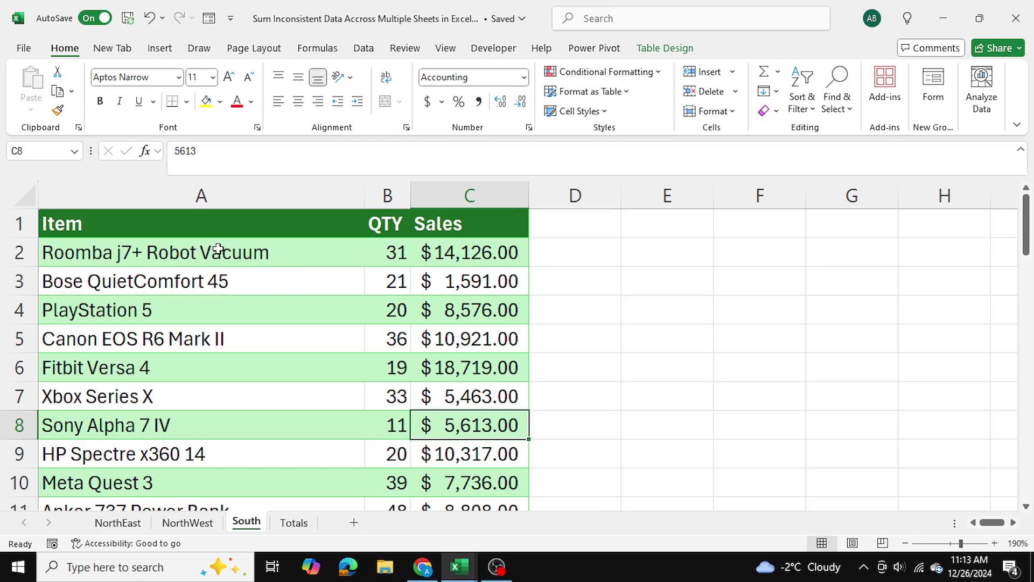
left_click_drag(215, 249, 214, 345)
left_click_drag(388, 252, 400, 319)
left_click_drag(490, 250, 484, 338)
left_click(606, 329)
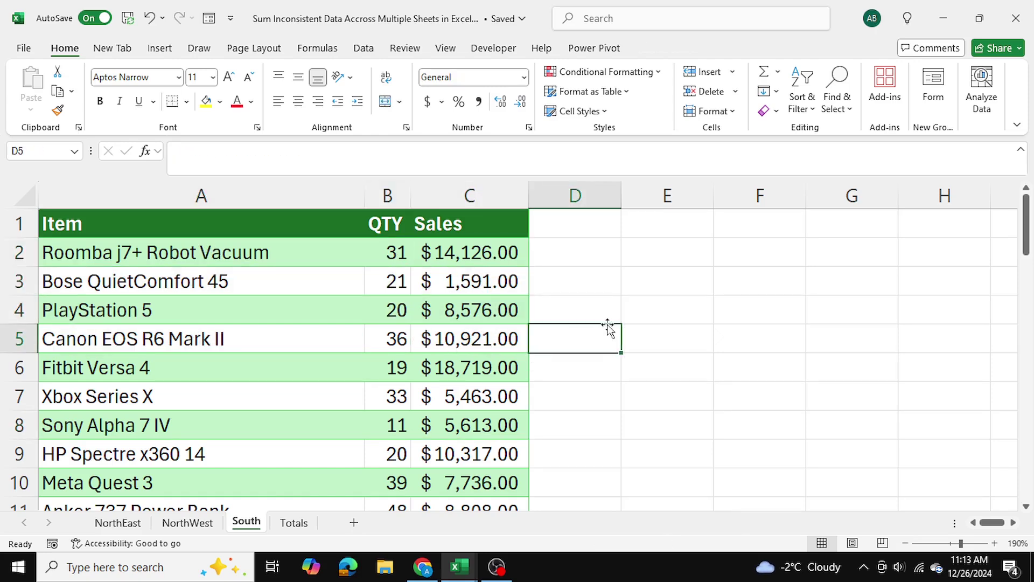
left_click(300, 527)
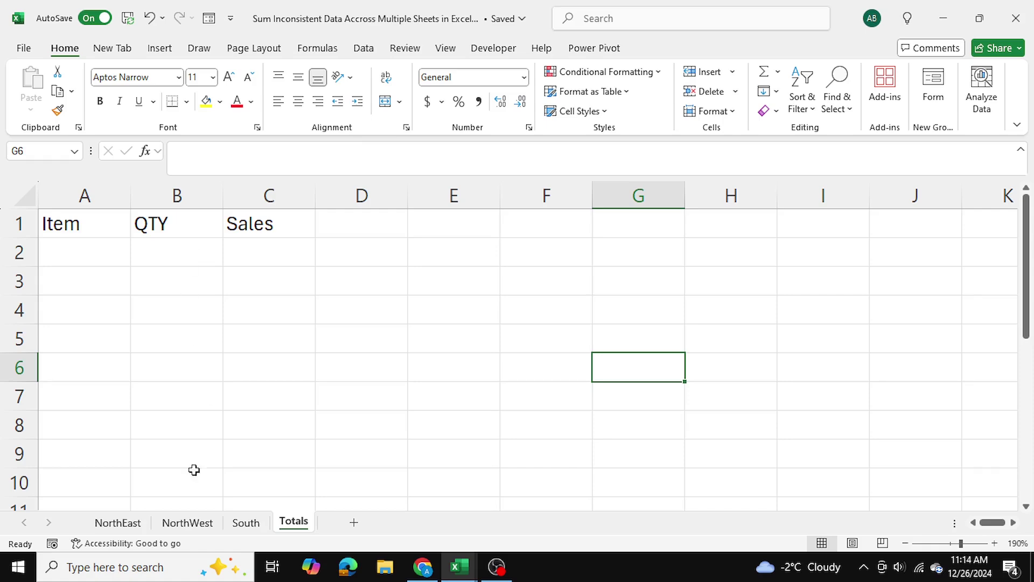
Recheck the NorthEast and NorthWest item lists, then settle on the empty Totals sheet
left_click(118, 523)
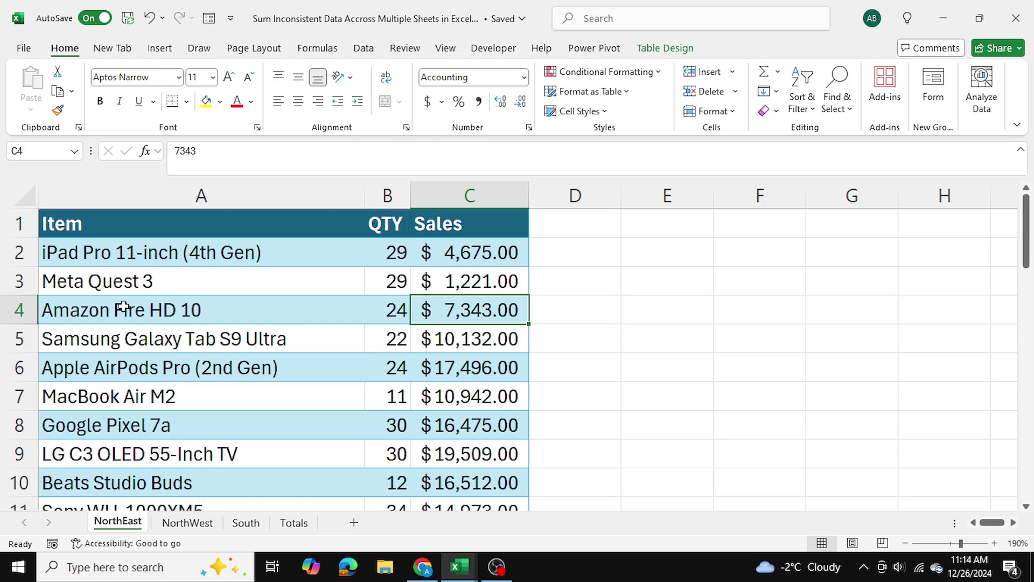
left_click(178, 522)
left_click(246, 523)
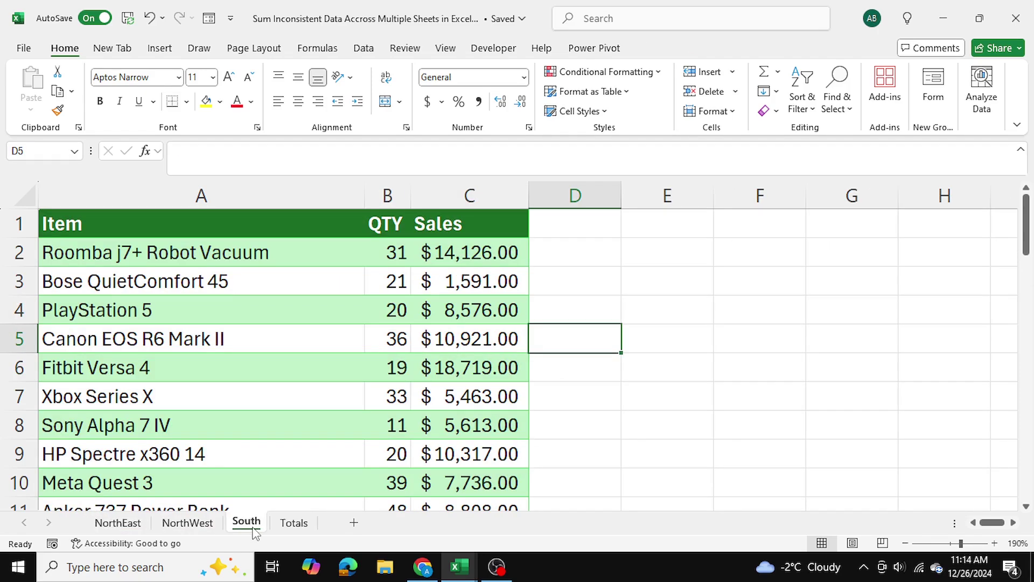
left_click(129, 523)
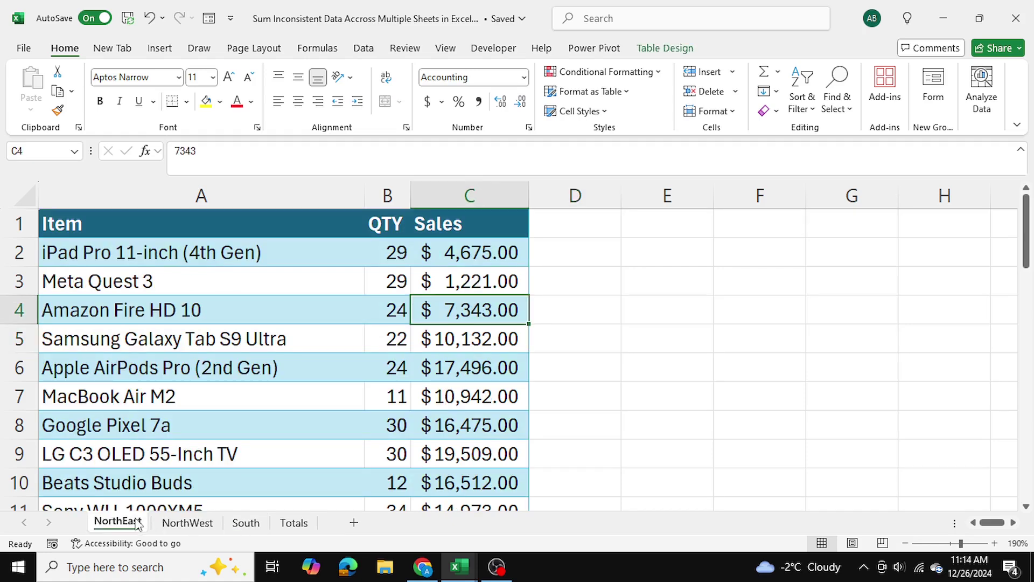
left_click(128, 259)
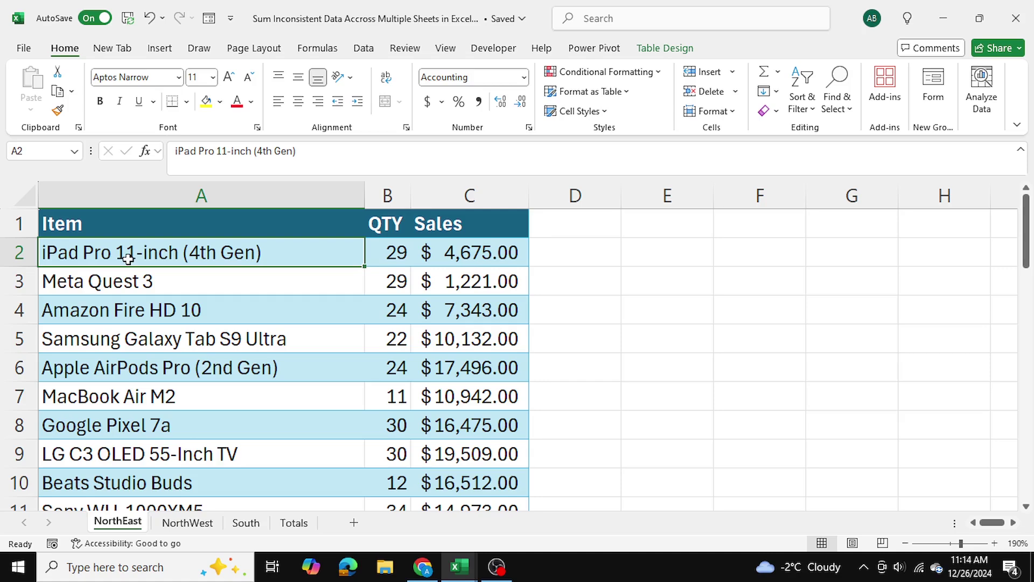
left_click(198, 523)
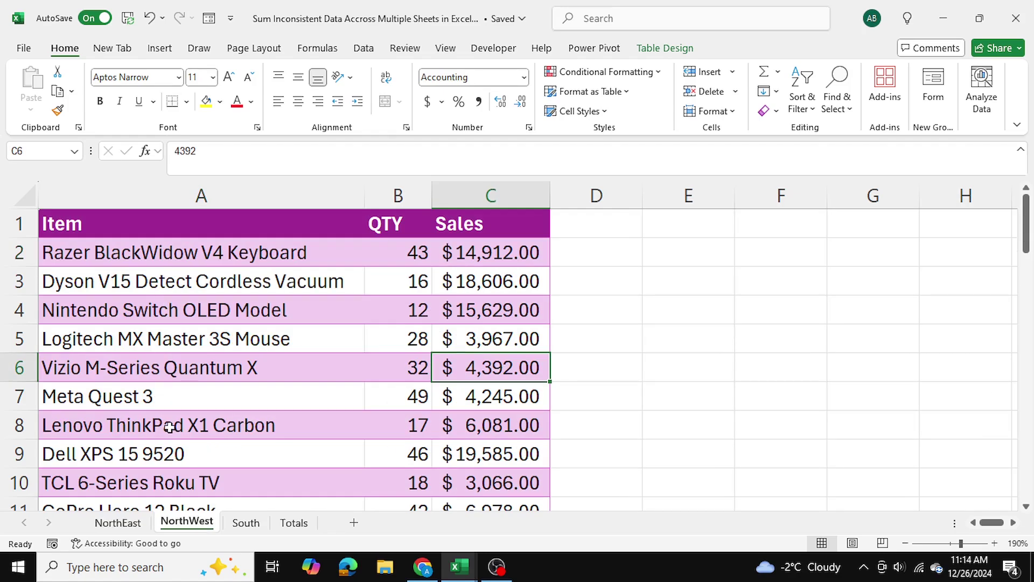
scroll(168, 425, "down", 11)
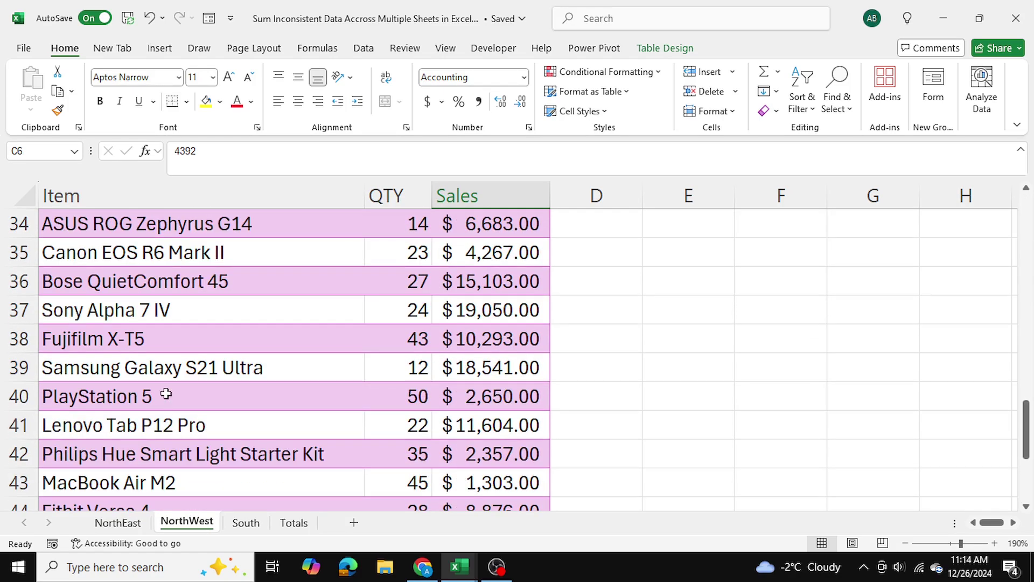
scroll(160, 370, "down", 4)
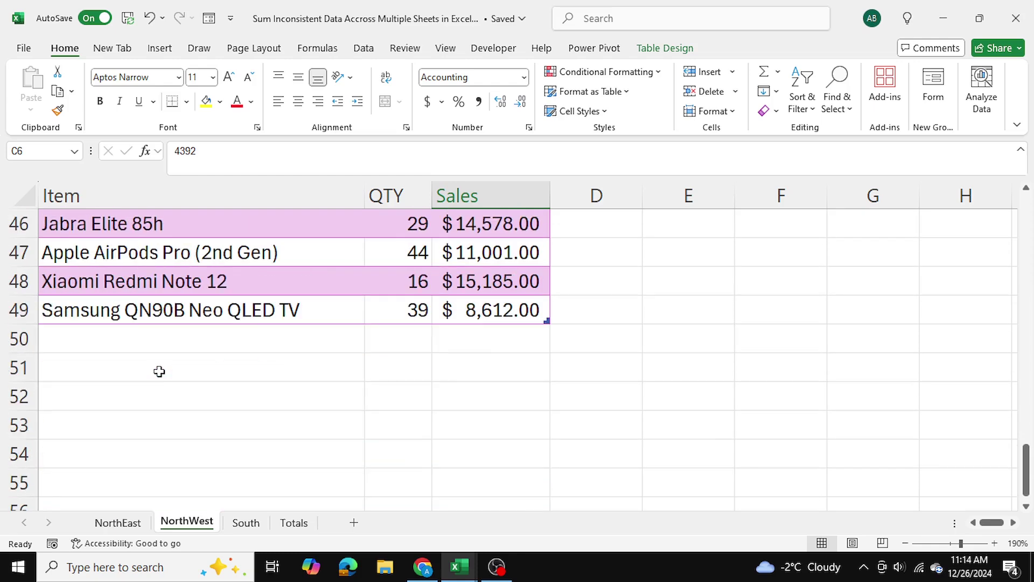
key("ctrl+Page_Up")
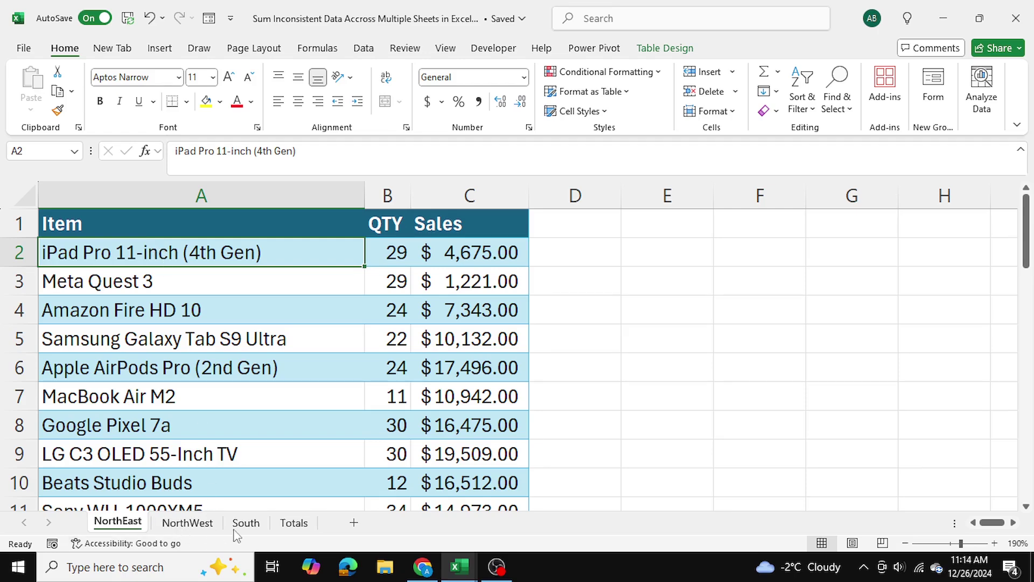
left_click(286, 528)
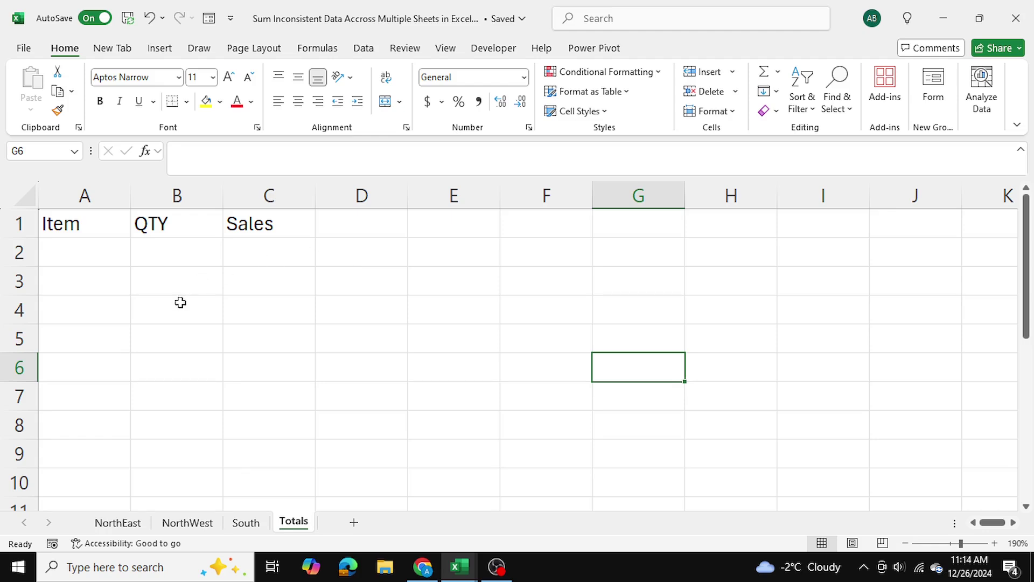
left_click(145, 527)
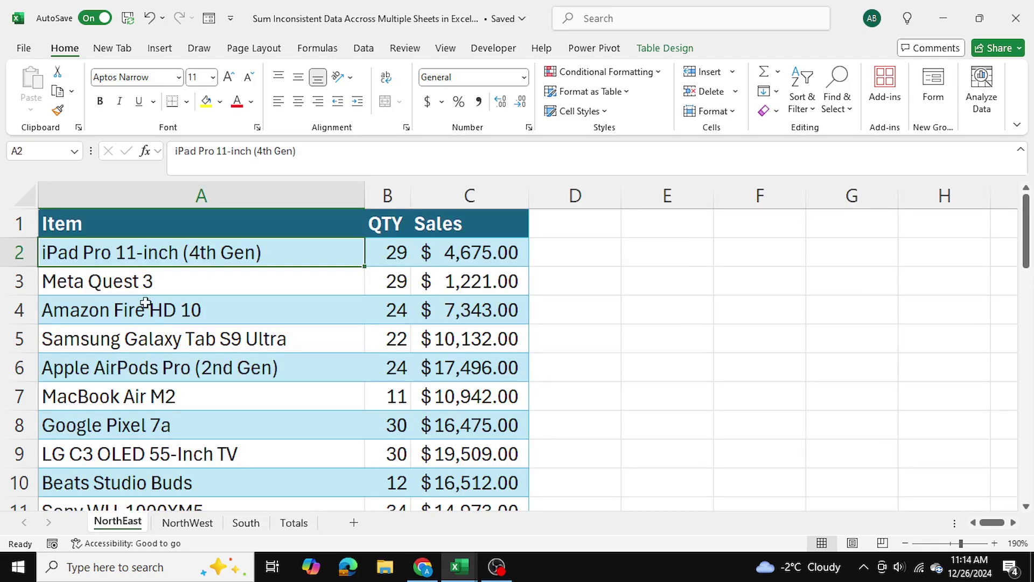
left_click(286, 523)
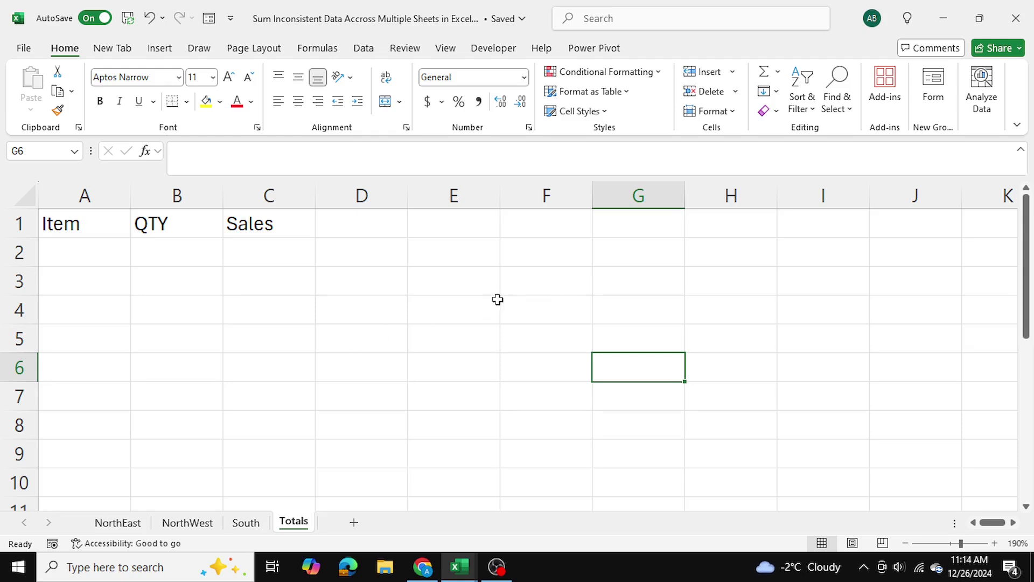
Pick F3 on Totals as the result cell and start a =TOCOL( formula
left_click_drag(538, 279, 649, 341)
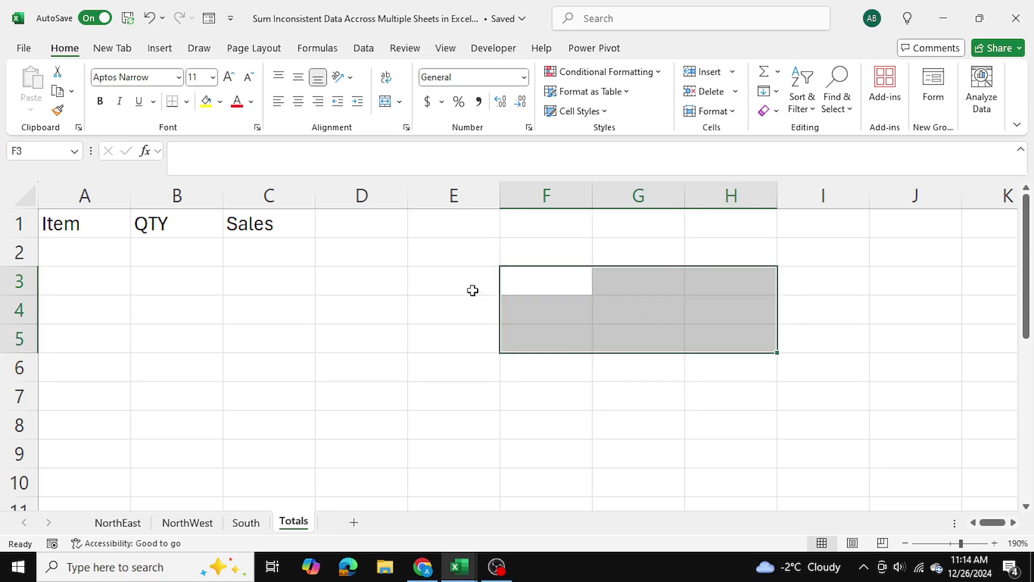
left_click(492, 277)
left_click_drag(538, 279, 815, 445)
left_click(441, 282)
left_click_drag(539, 280, 903, 415)
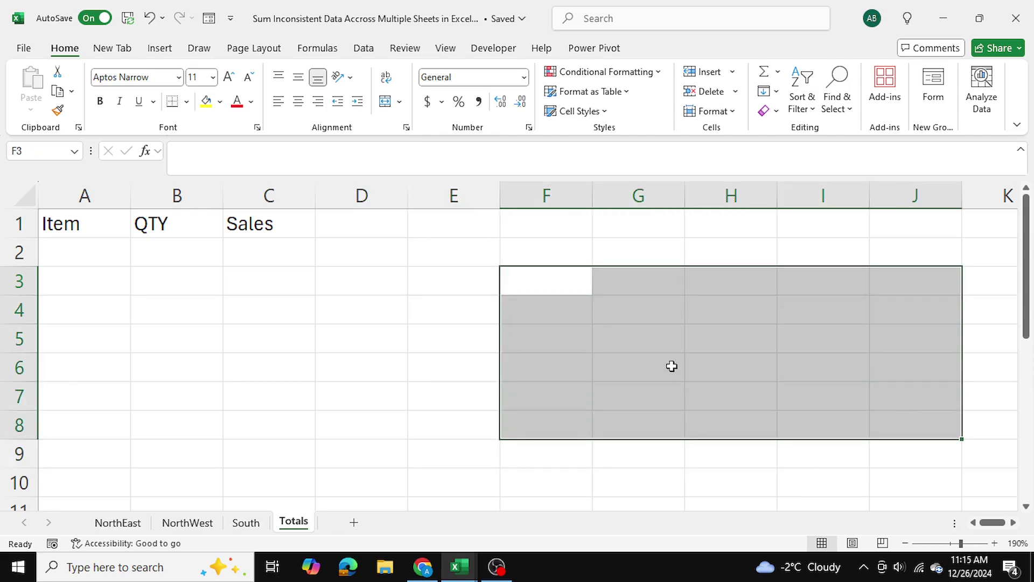
left_click(473, 289)
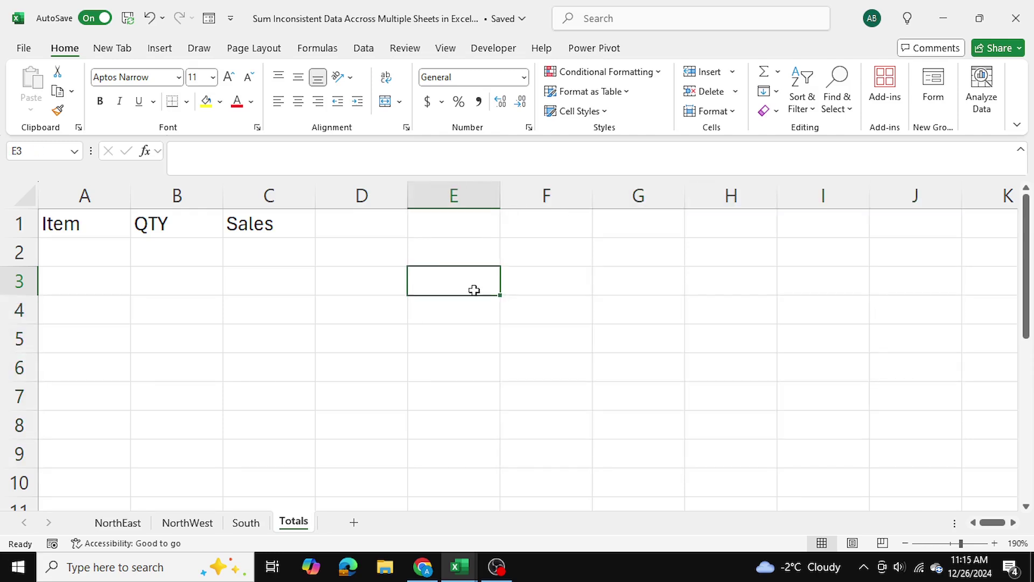
left_click(527, 284)
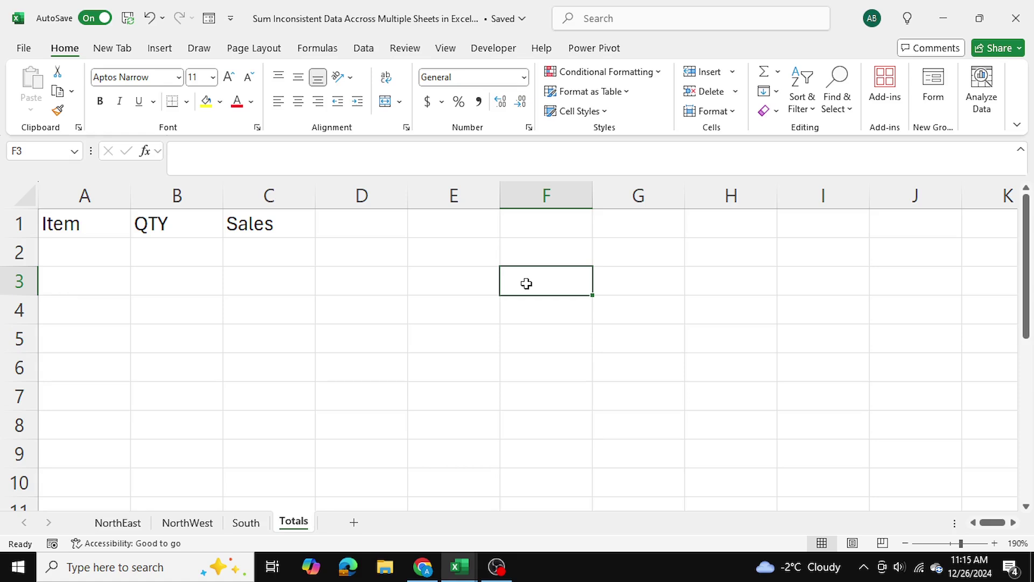
type("=tocol")
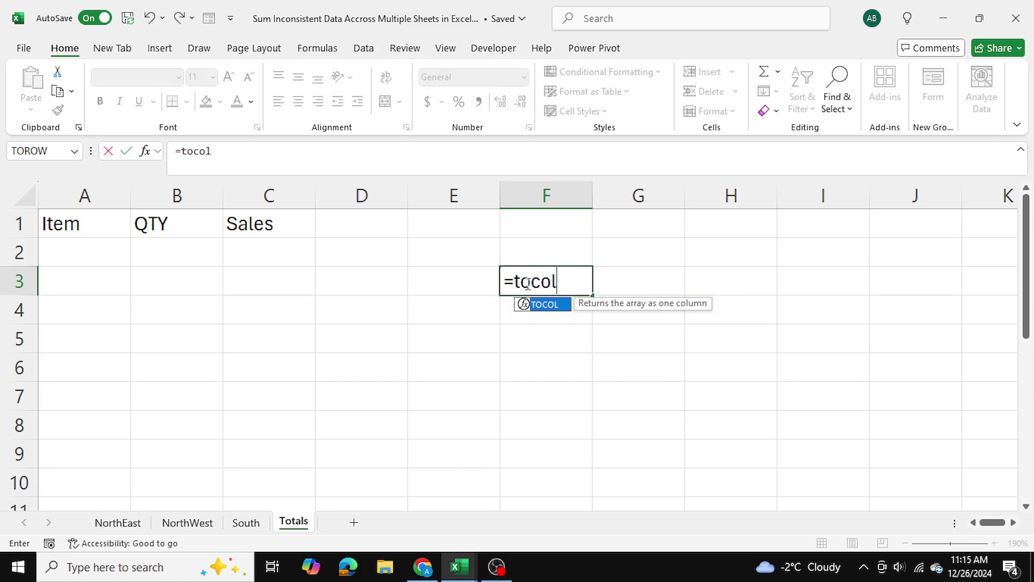
type("(")
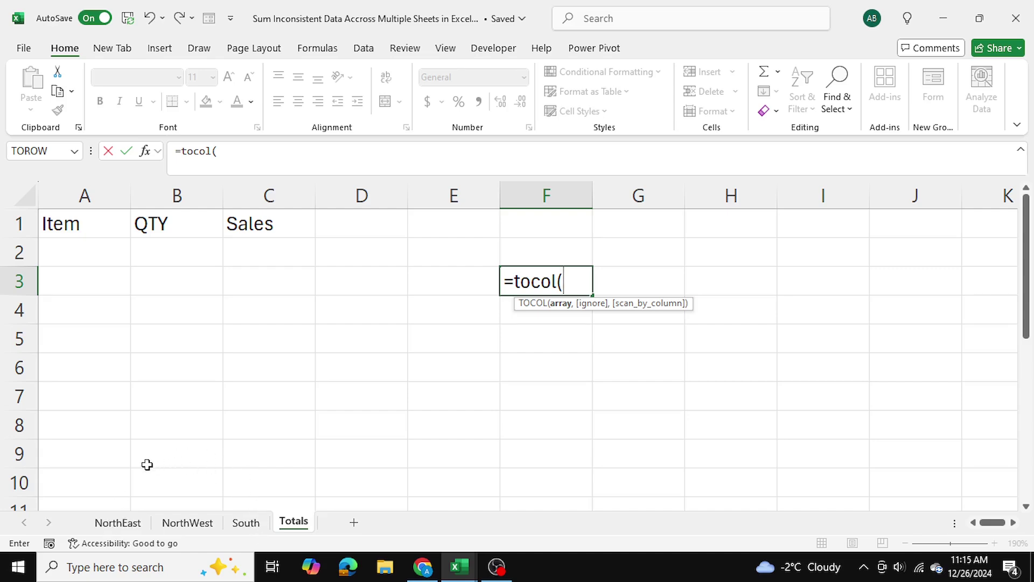
Reference 'NorthEast:South'!A2:A100 as the 3D range and add ignore argument 3
left_click(119, 524)
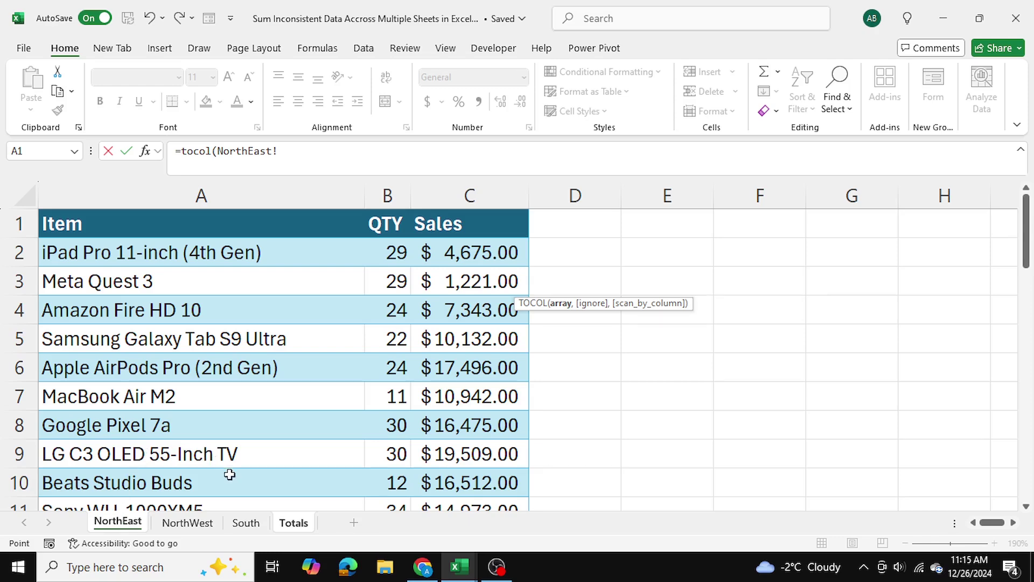
left_click(245, 527, "shift")
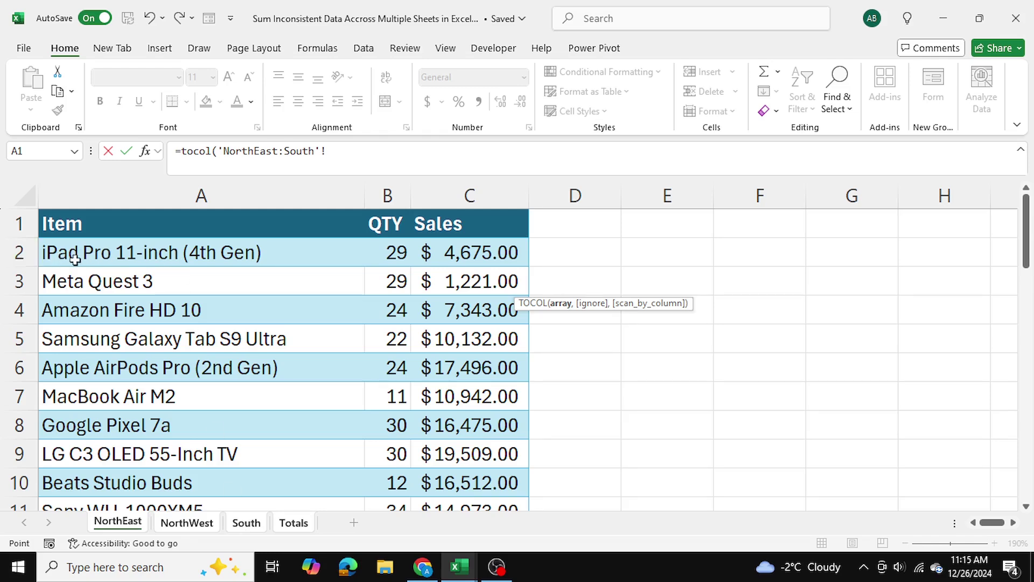
left_click(194, 254)
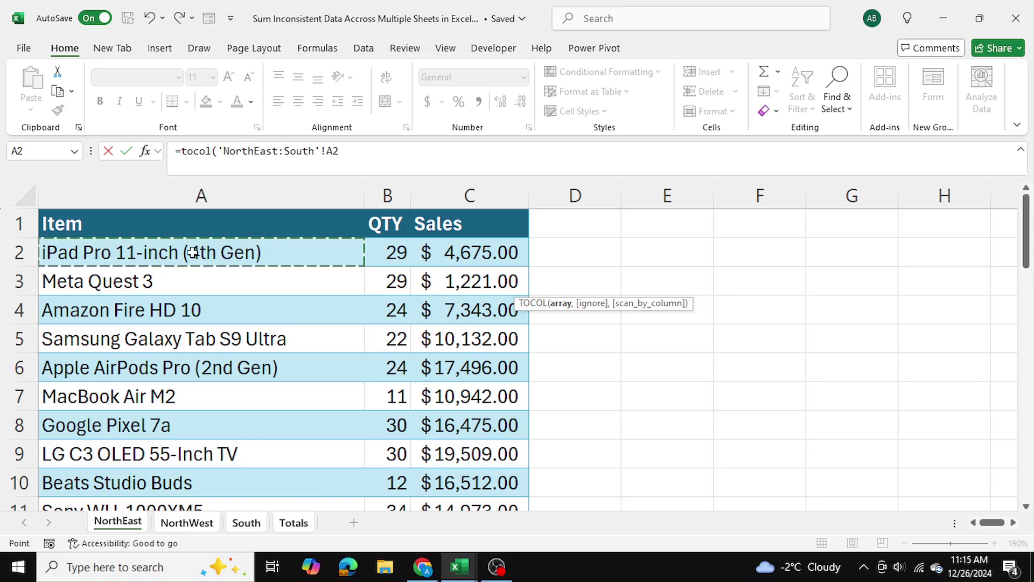
key("ctrl+shift+Down")
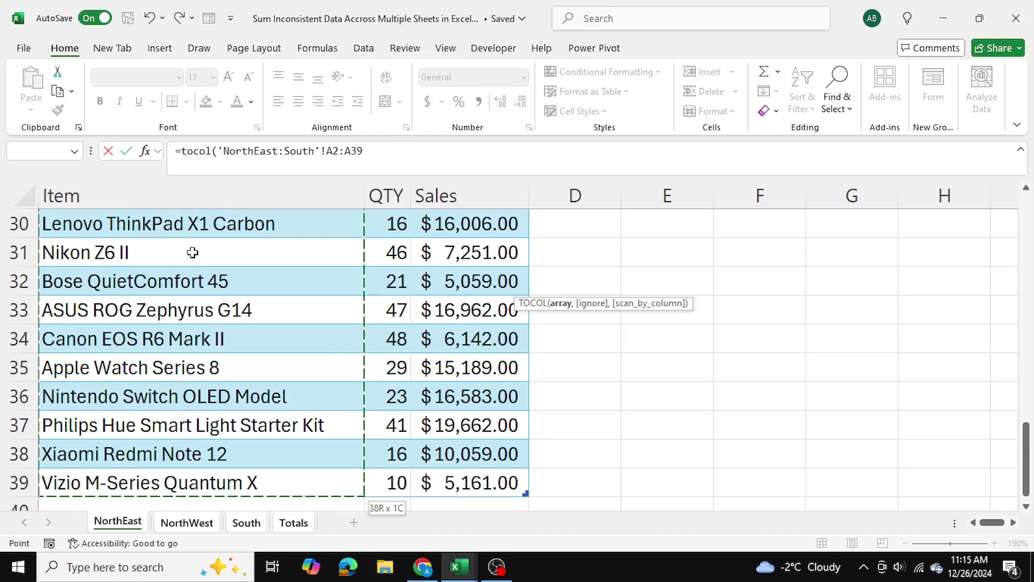
scroll(162, 350, "down", 1)
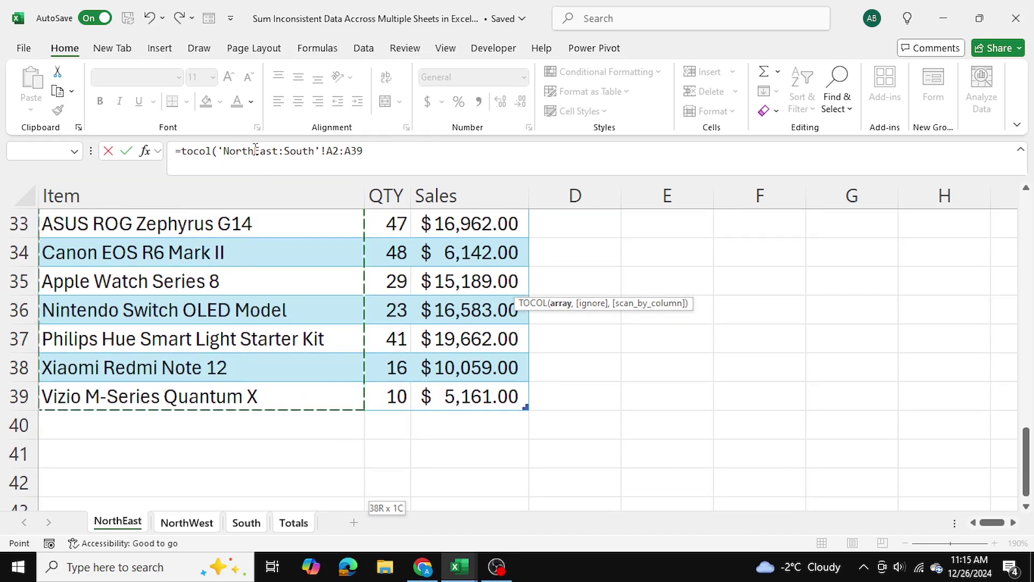
left_click(365, 155)
key("BackSpace")
key("BackSpace")
type("100")
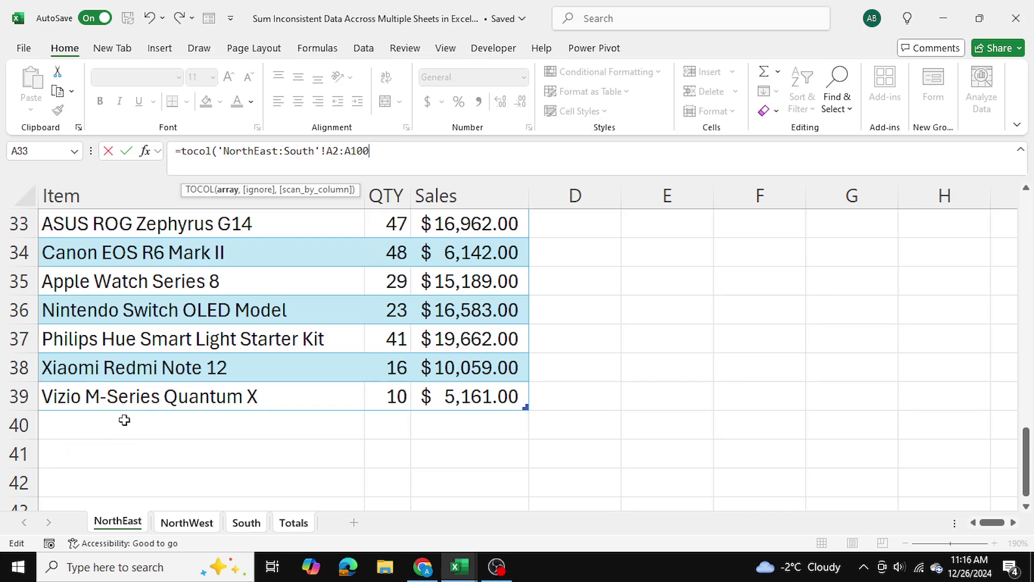
type(",")
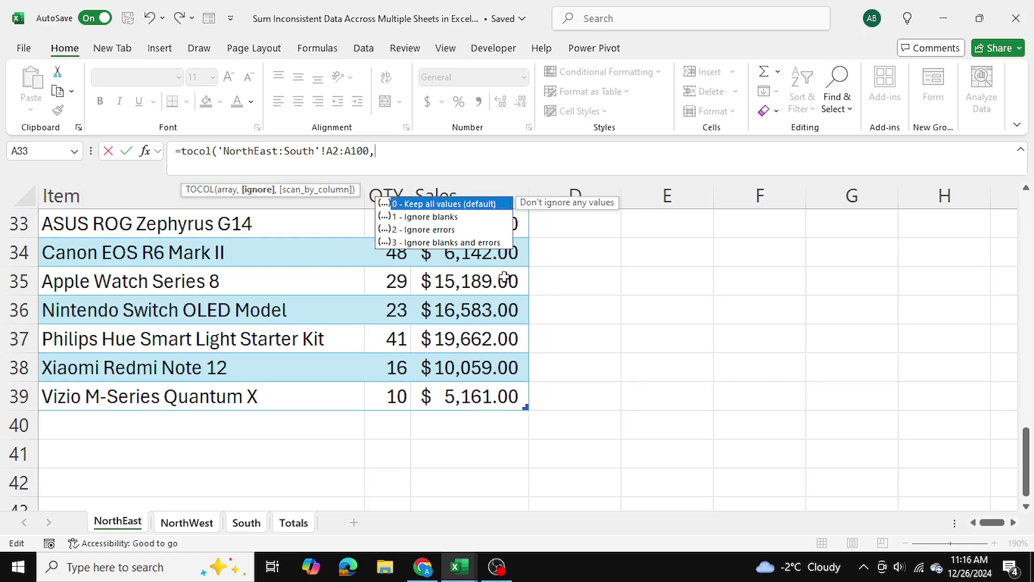
type("3)")
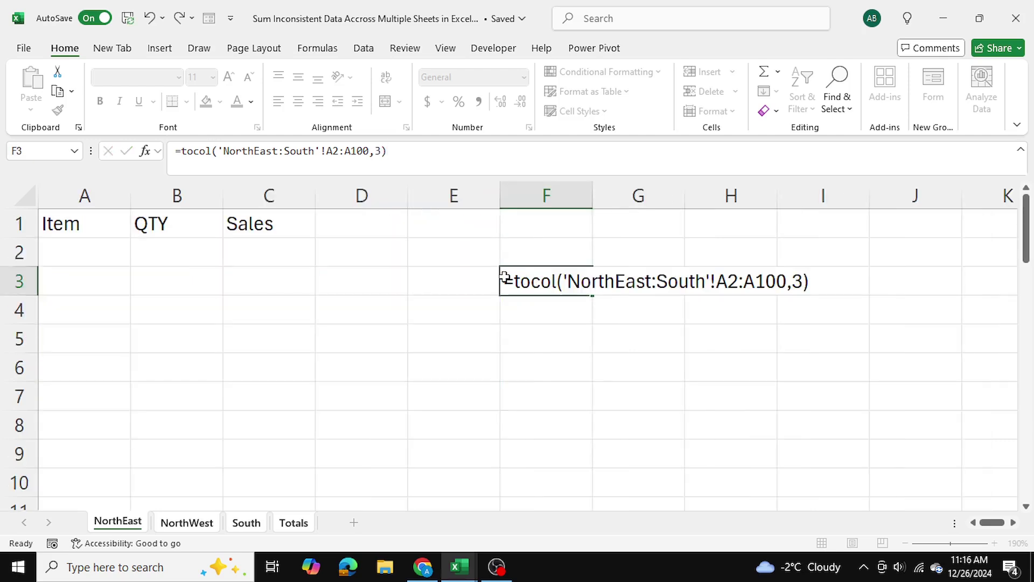
Commit the TOCOL formula and compare its spilled list with the NorthEast and South item names
key("Return")
scroll(504, 277, "down", 20)
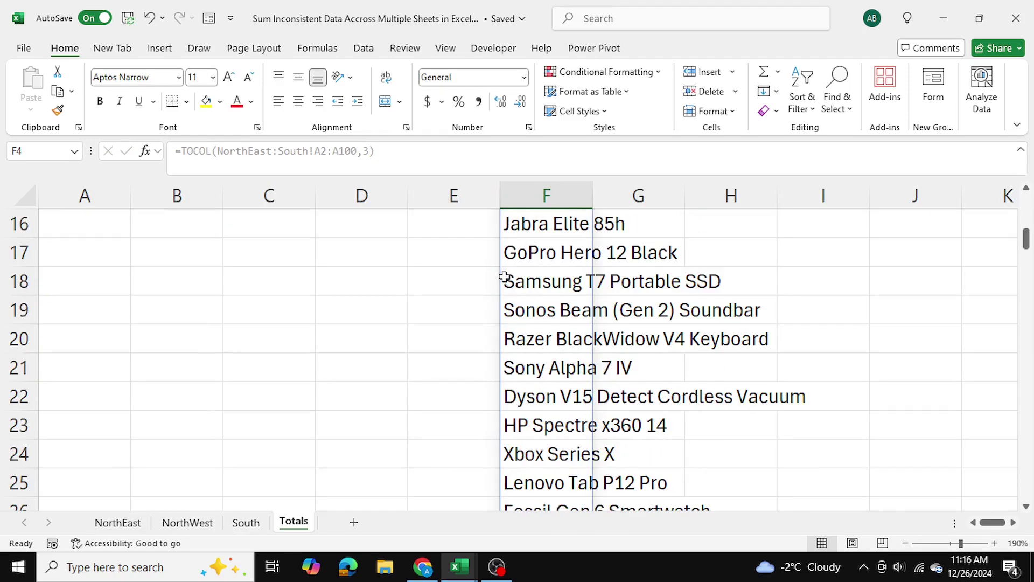
scroll(505, 278, "down", 16)
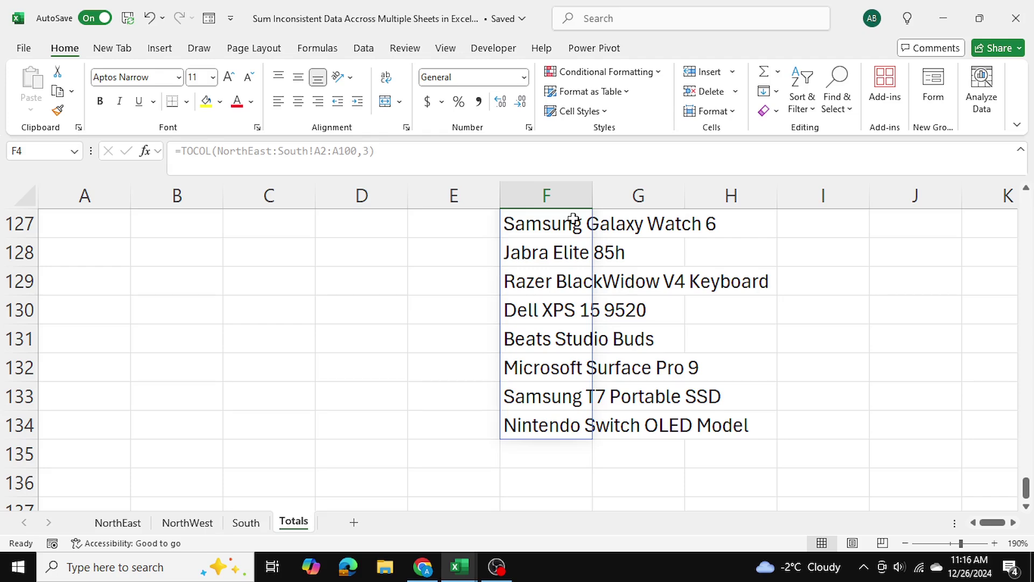
left_click(113, 522)
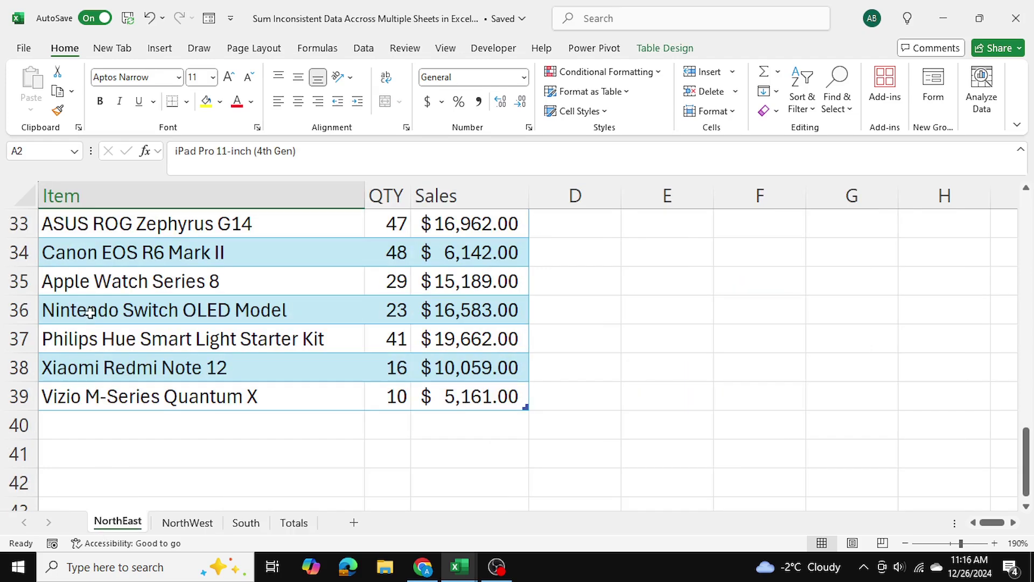
left_click_drag(103, 238, 121, 380)
left_click(184, 523)
key("ctrl+Page_Down")
left_click_drag(160, 254, 156, 428)
left_click(293, 522)
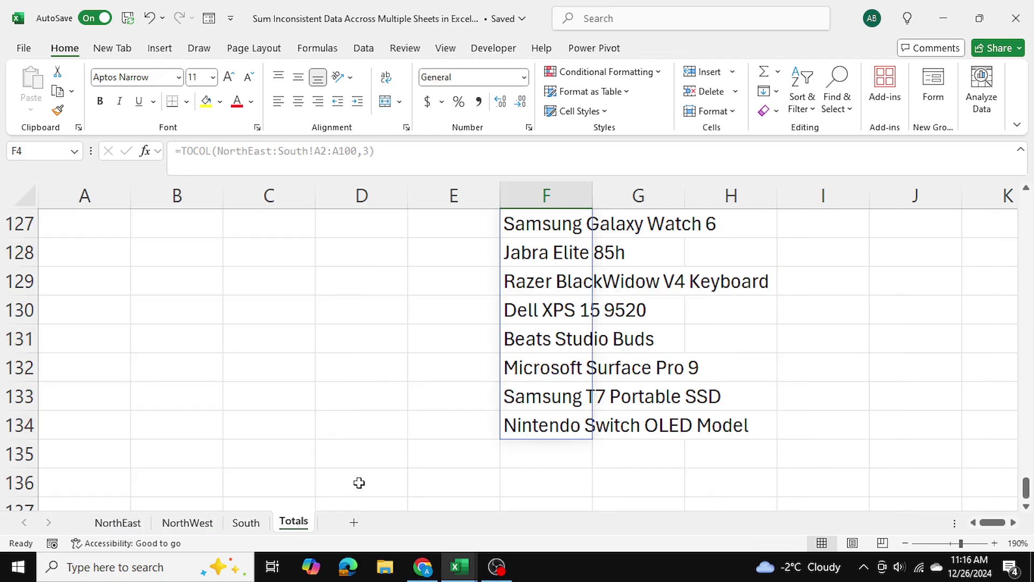
left_click(533, 368, "shift")
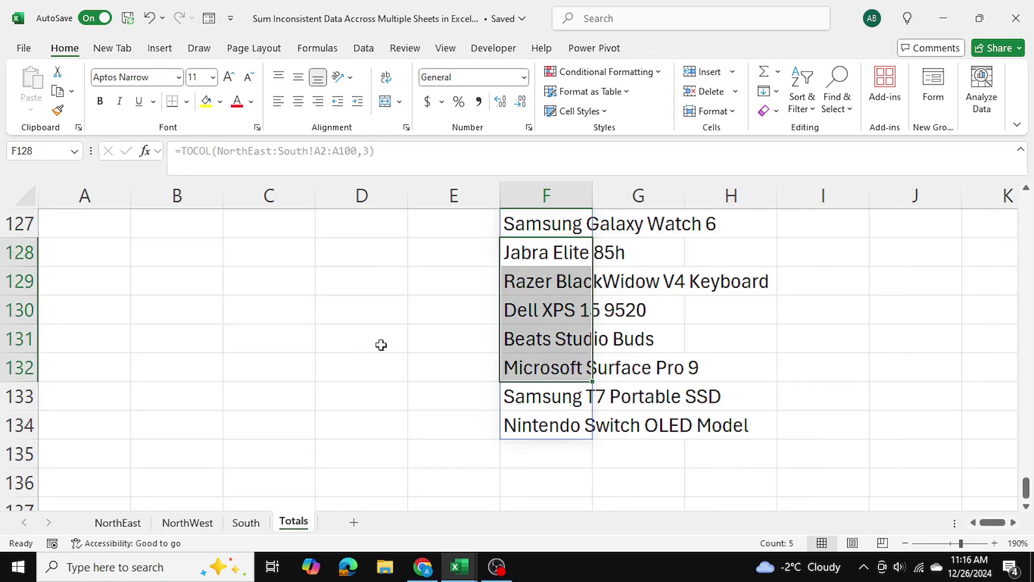
scroll(381, 345, "up", 20)
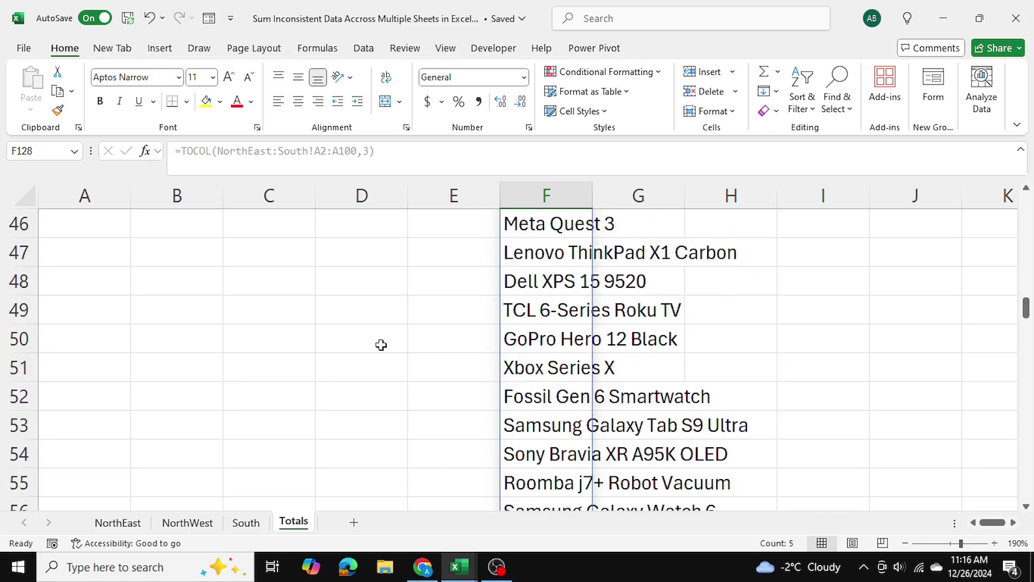
scroll(381, 344, "up", 13)
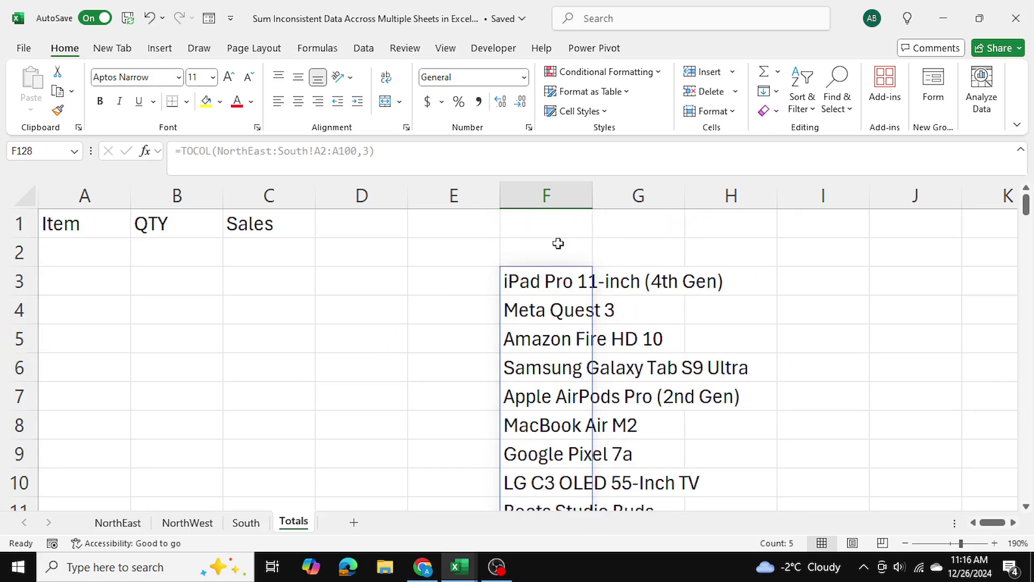
AutoFit column F to the longest item name, then select the QTY column B
double_click(593, 195)
left_click(847, 269)
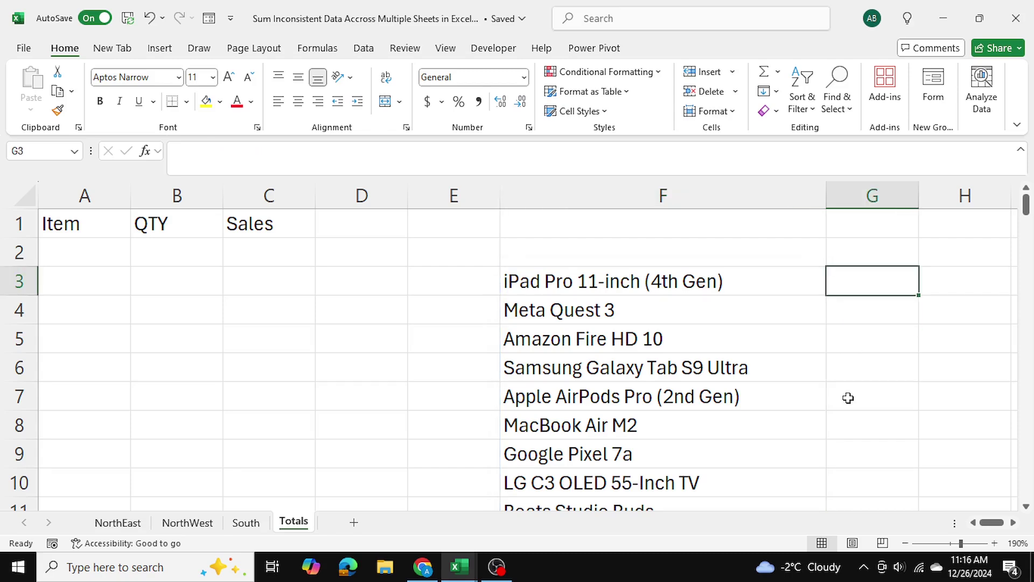
left_click(187, 522)
left_click(294, 523)
left_click(158, 197)
right_click(165, 199)
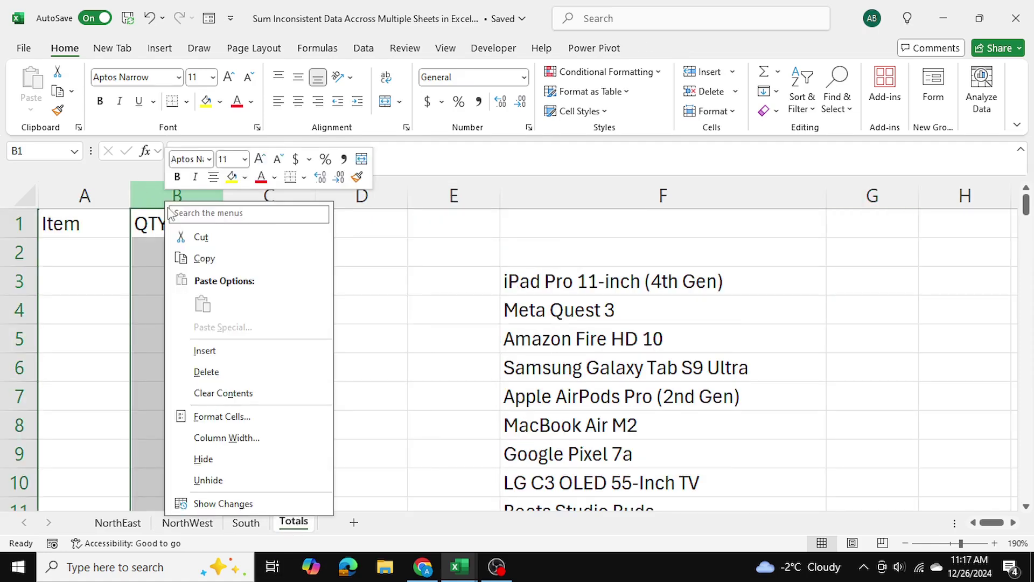
Hide the QTY column and pick G3 on Totals for the sales formula
left_click(230, 465)
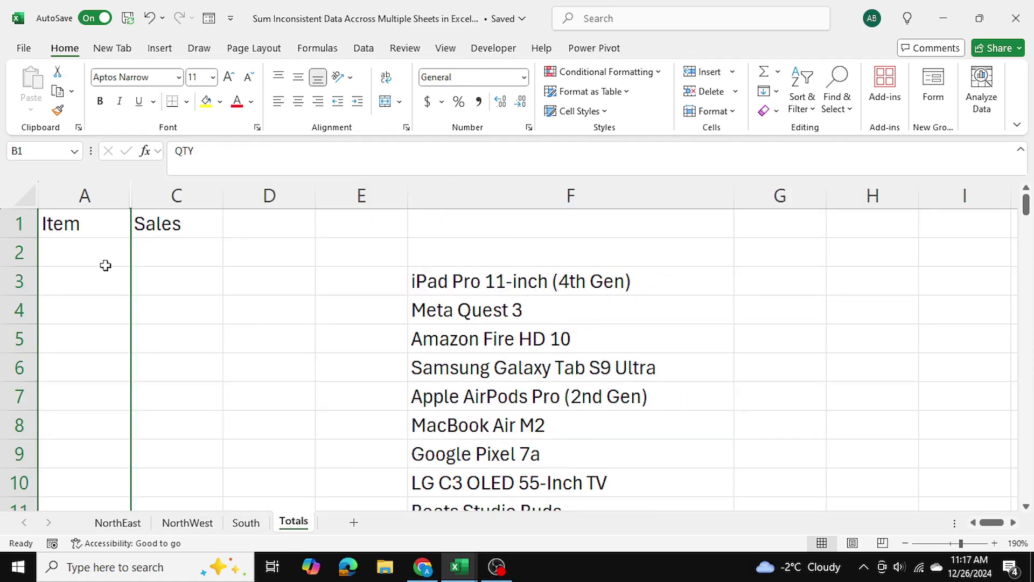
left_click(169, 249)
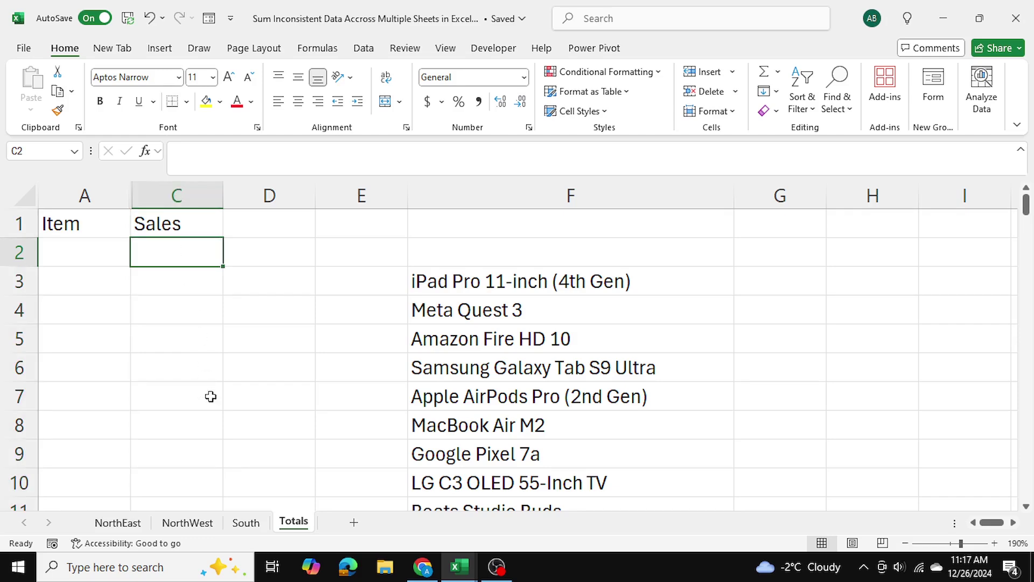
left_click(240, 525)
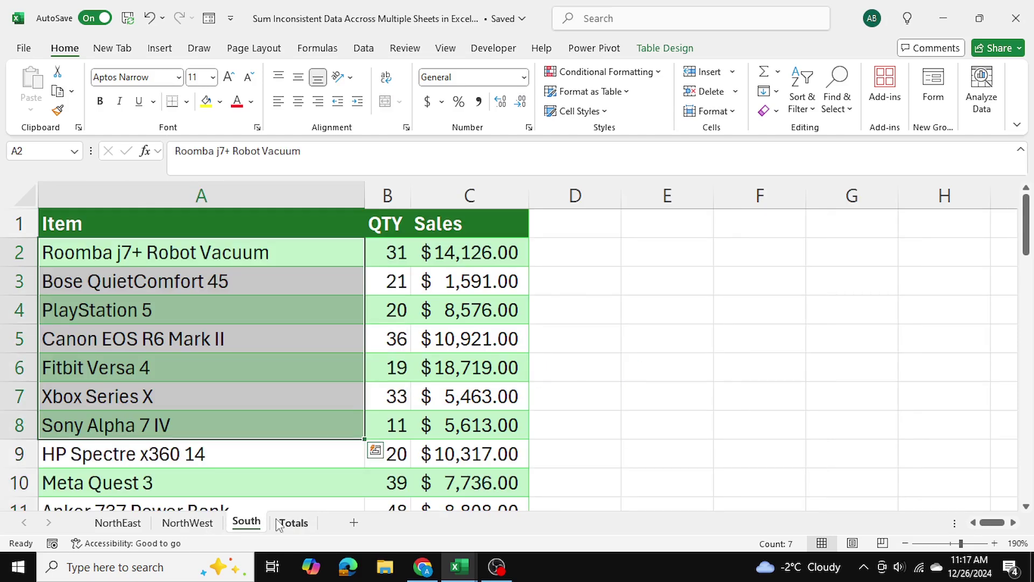
left_click(293, 523)
left_click_drag(479, 278, 481, 385)
left_click(798, 283)
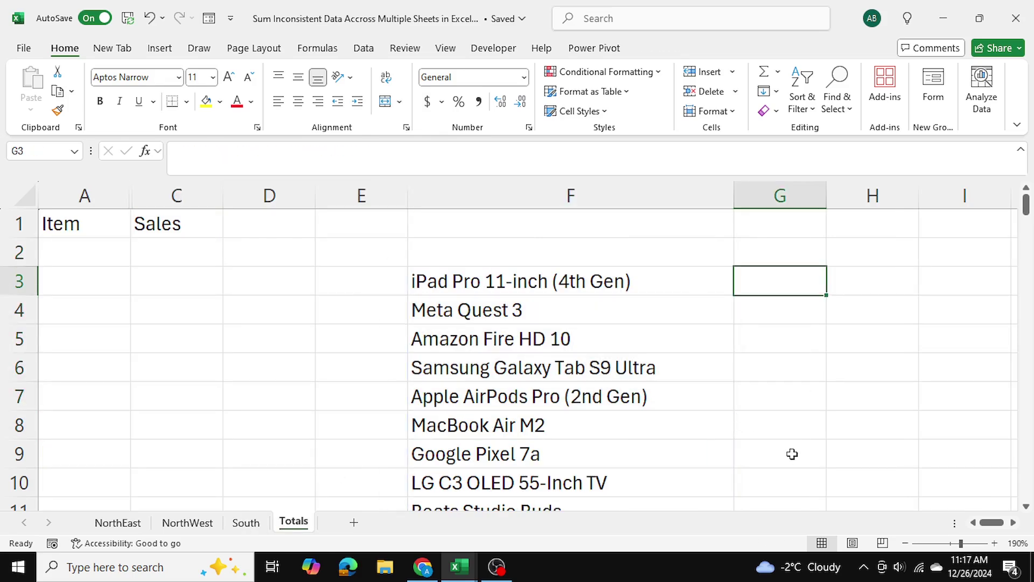
Enter =TOCOL('NorthEast:South'!C2:C100,3) in G3 to stack every region's sales
type("=t")
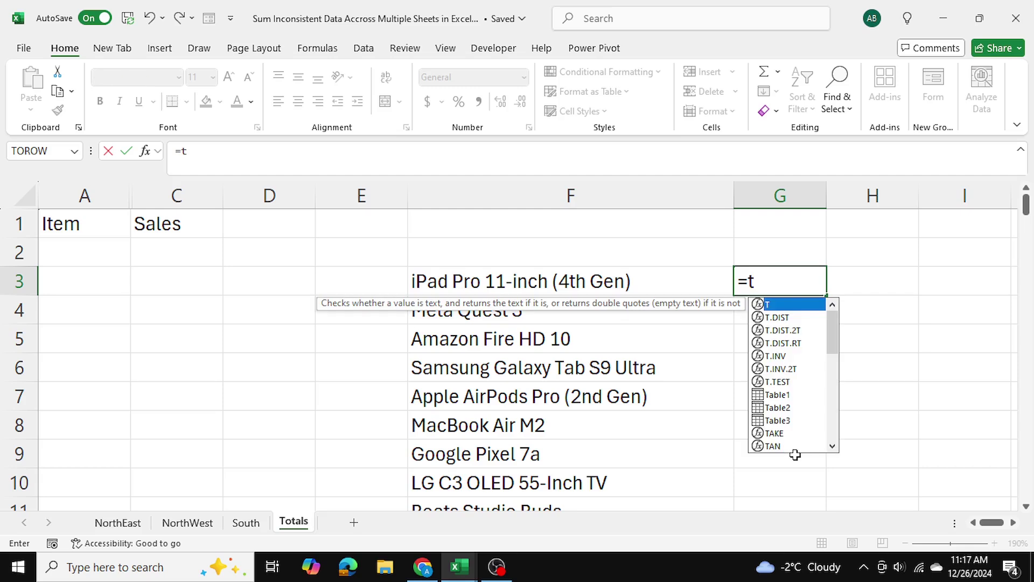
type("ocol(")
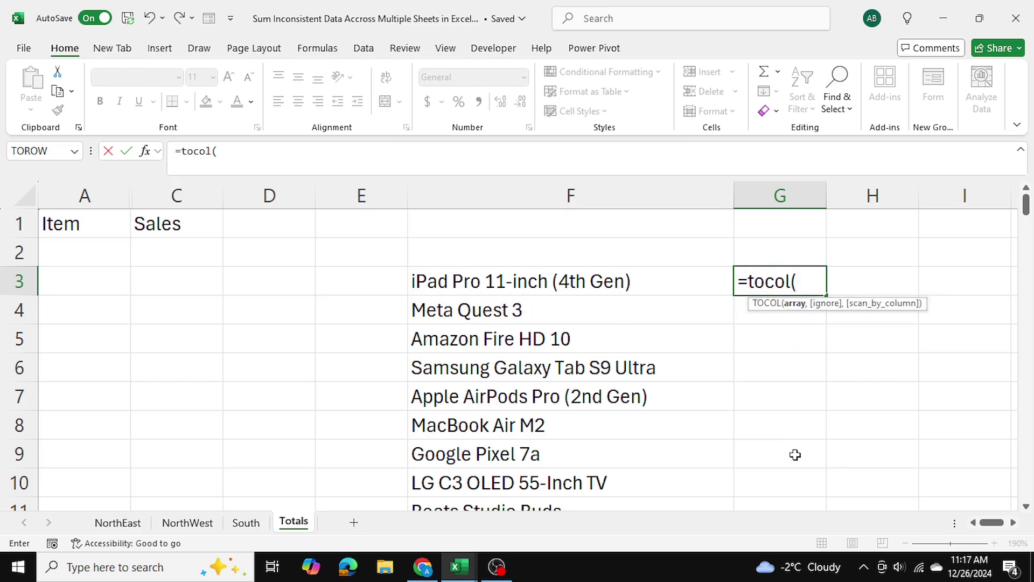
left_click(117, 523)
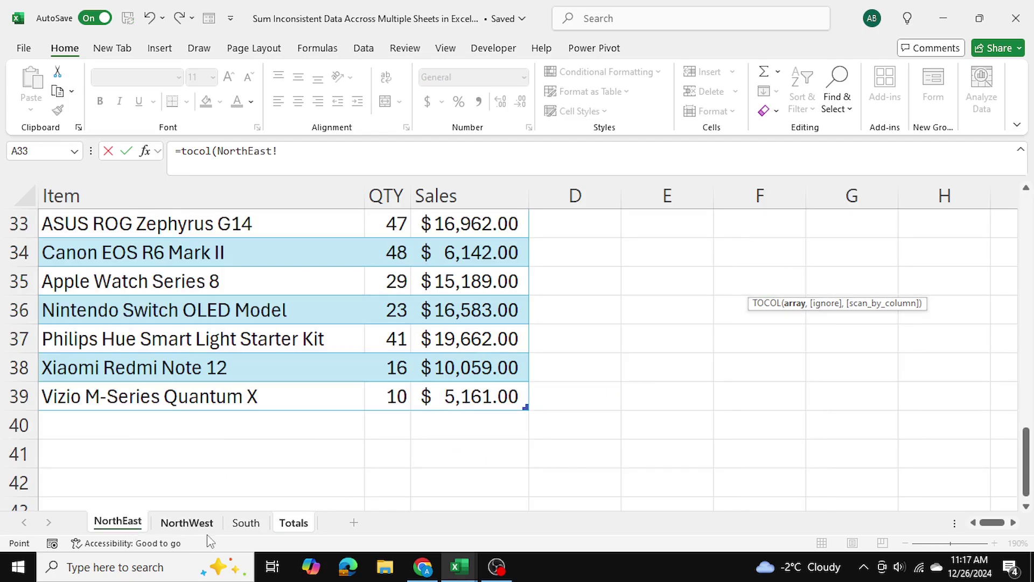
left_click(249, 530, "shift")
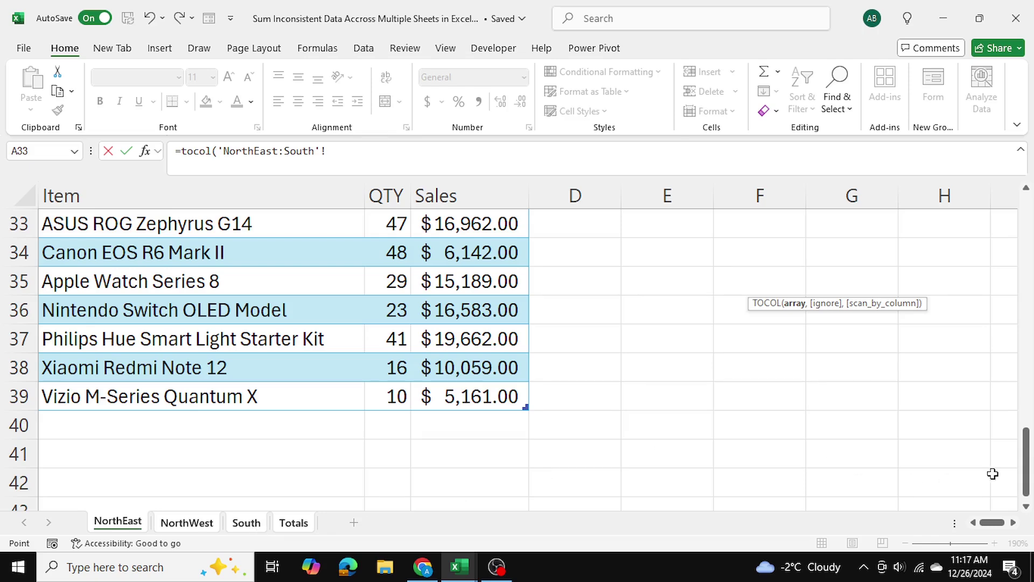
left_click_drag(1027, 462, 1032, 158)
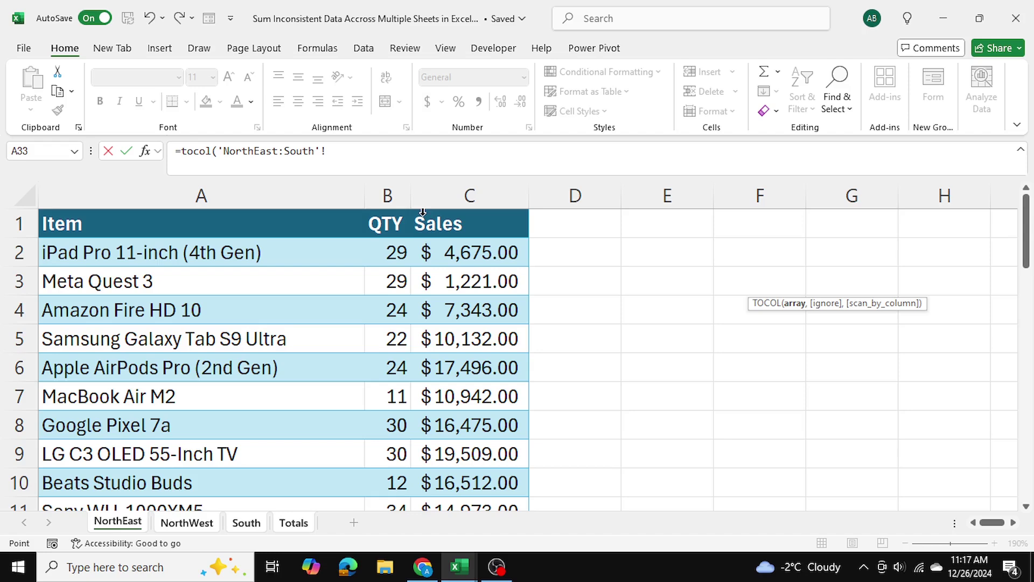
left_click(451, 255)
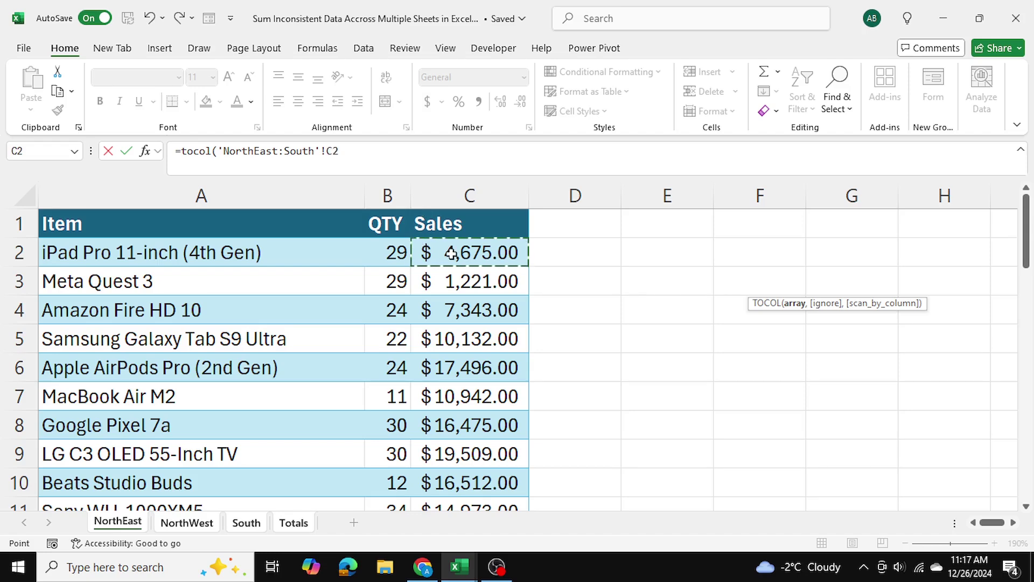
key("ctrl+shift+Down")
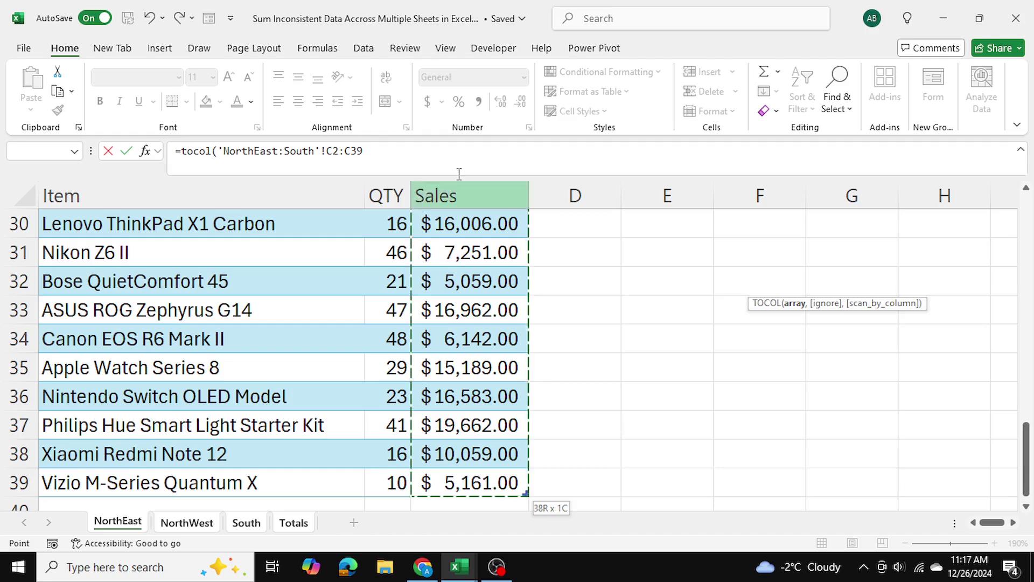
left_click(388, 145)
key("BackSpace")
key("BackSpace")
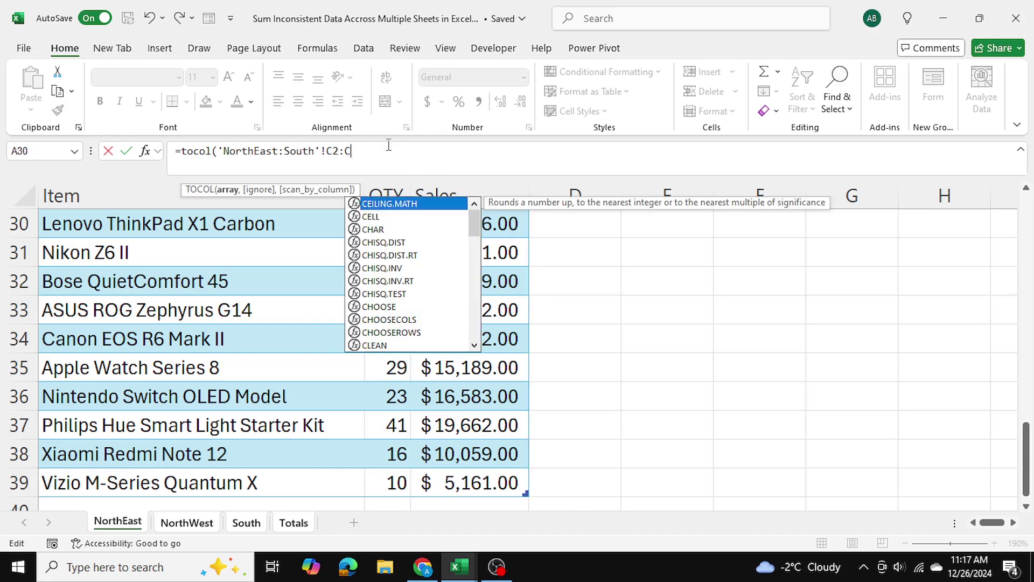
type("100")
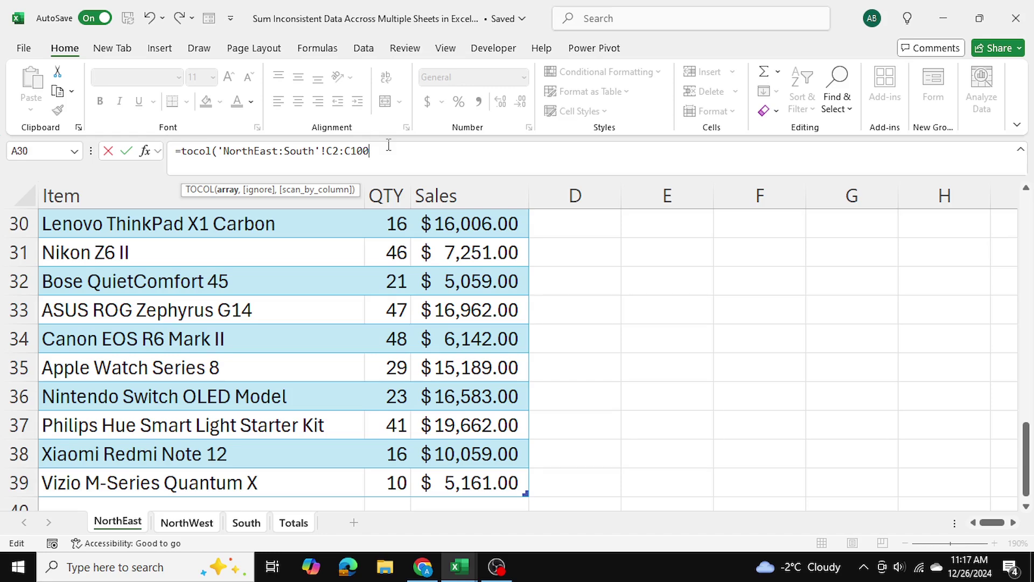
key("BackSpace")
type(",3")
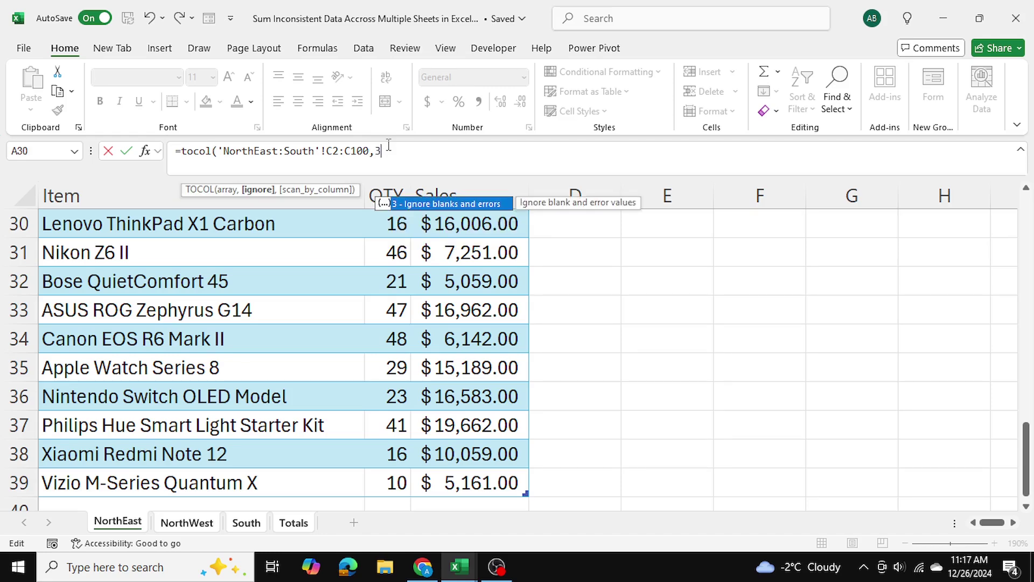
type(")")
key("Return")
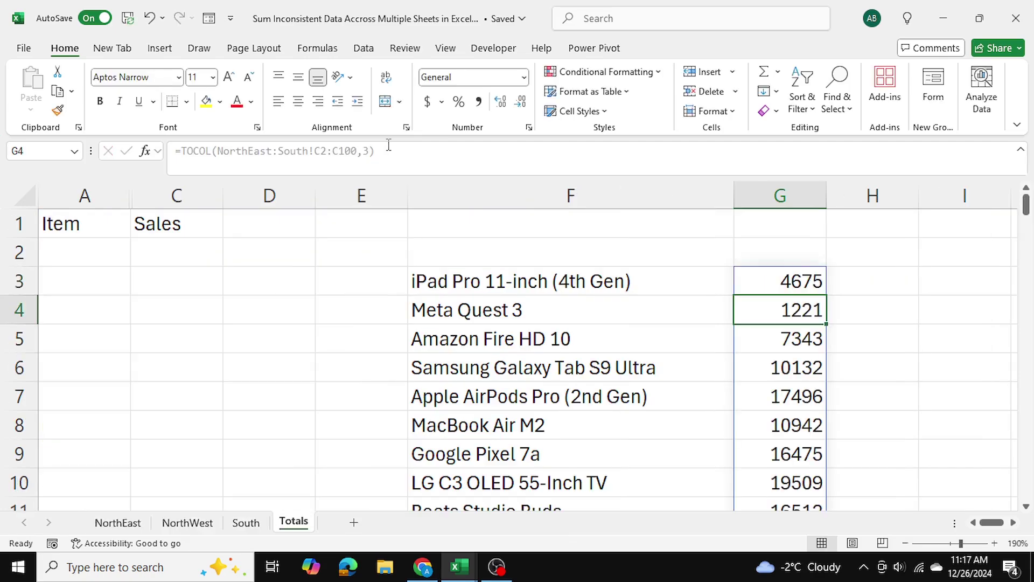
scroll(400, 293, "down", 20)
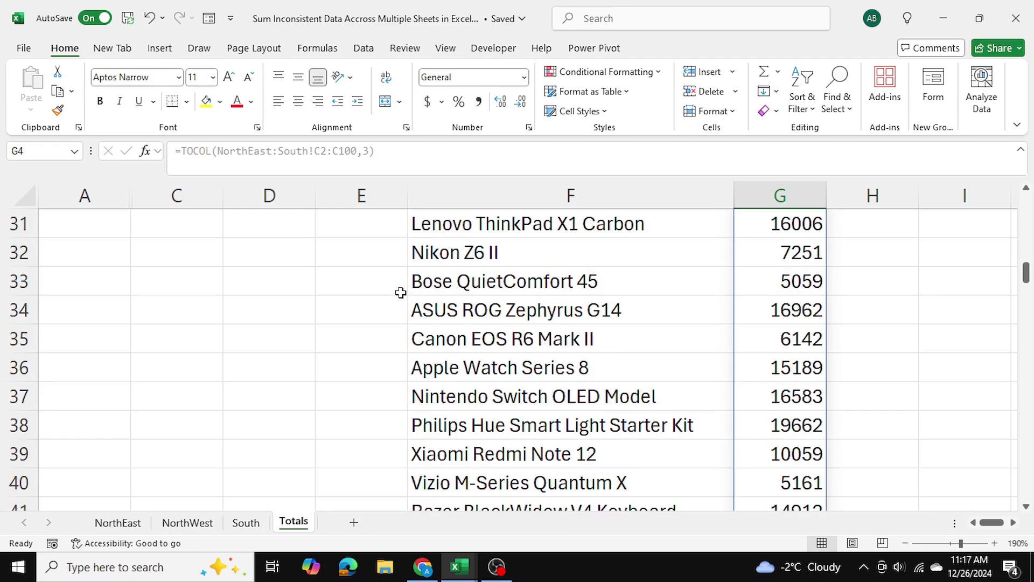
scroll(401, 292, "down", 20)
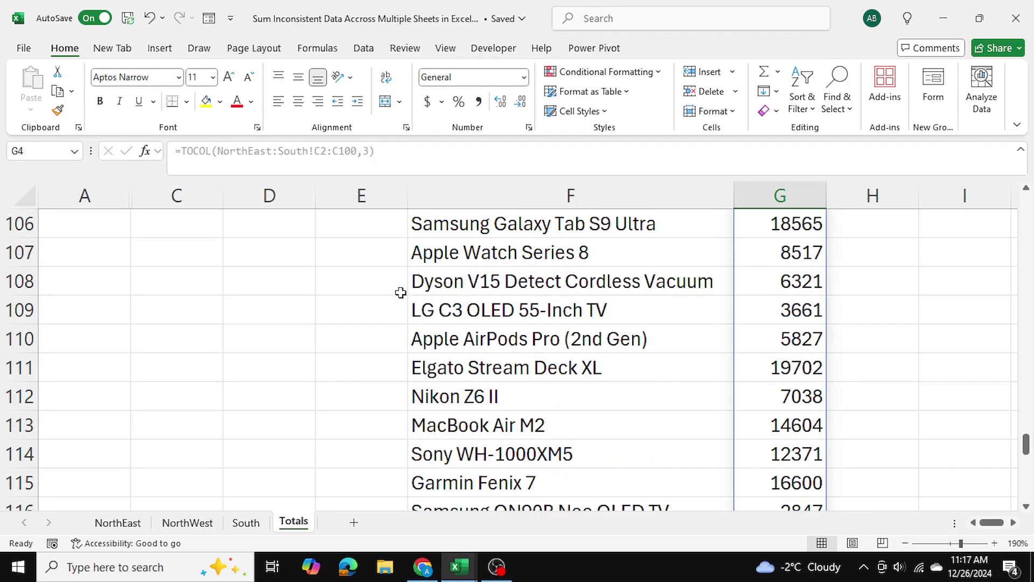
scroll(400, 293, "up", 20)
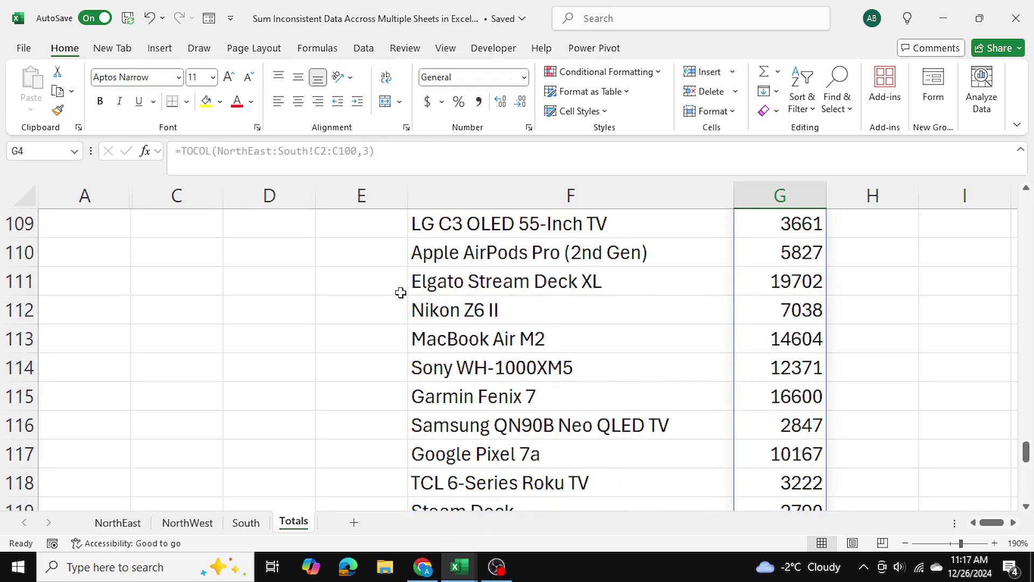
scroll(400, 292, "up", 13)
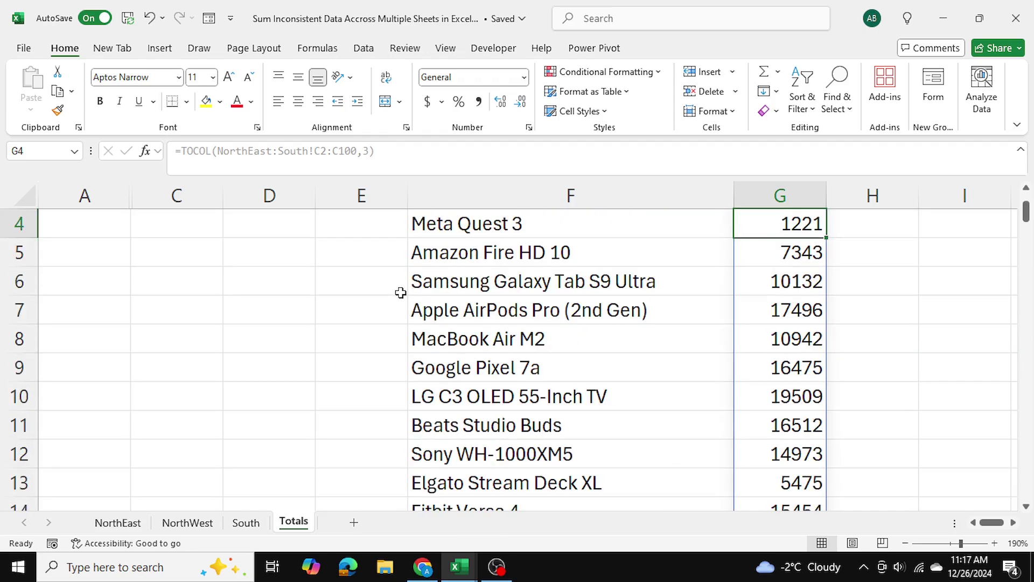
scroll(401, 293, "up", 1)
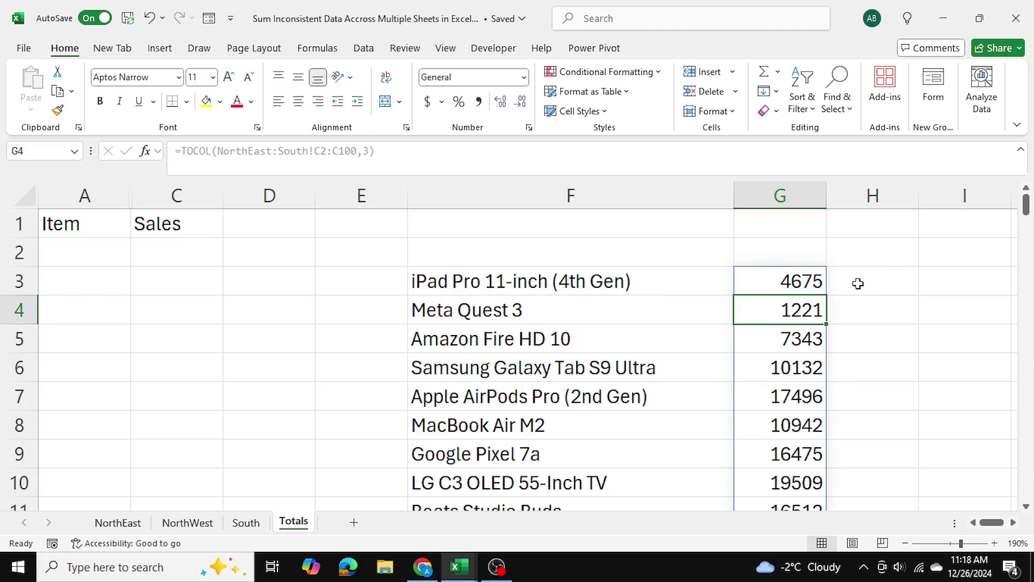
left_click(129, 524)
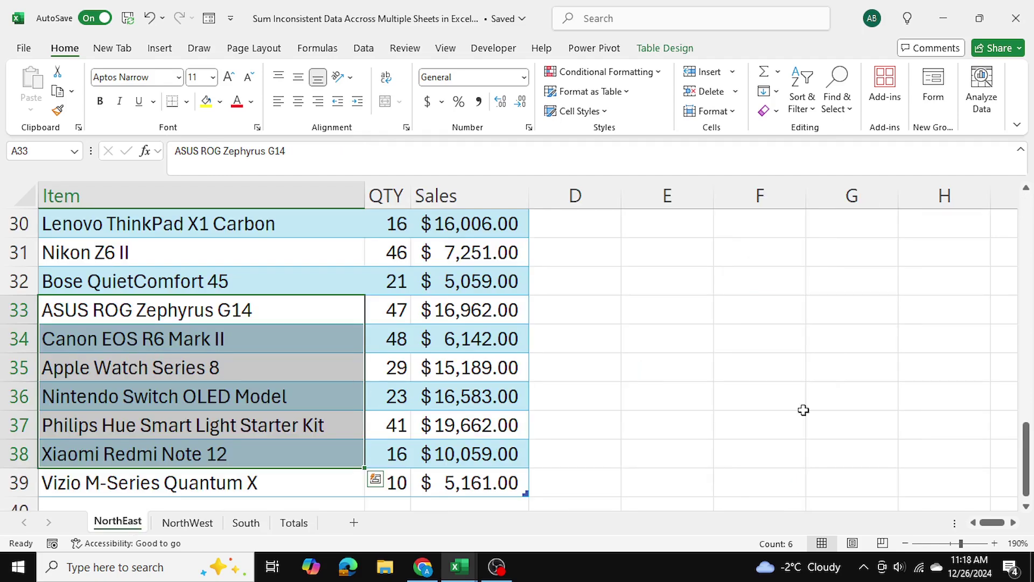
left_click_drag(998, 451, 998, 221)
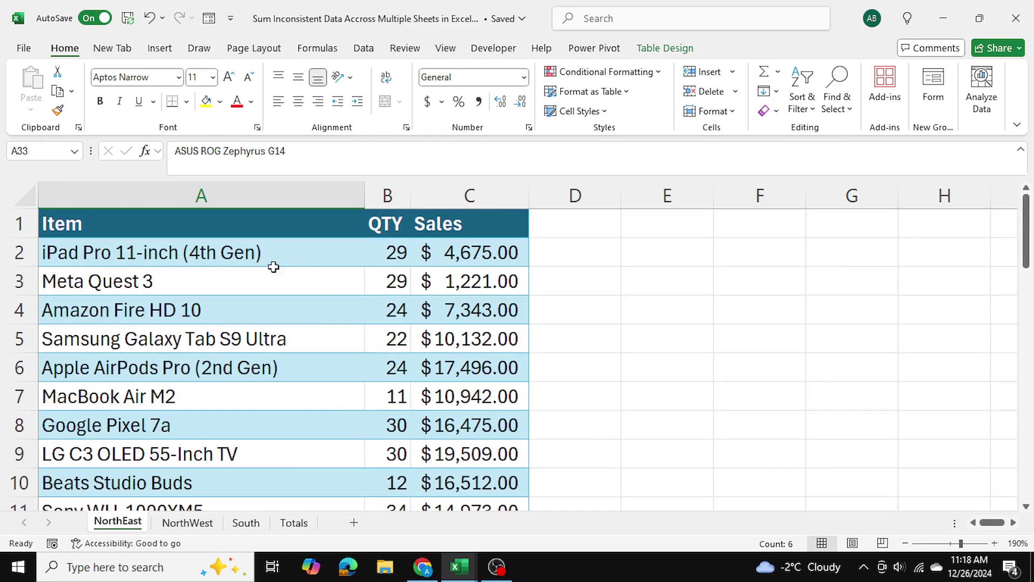
left_click_drag(263, 265, 477, 256)
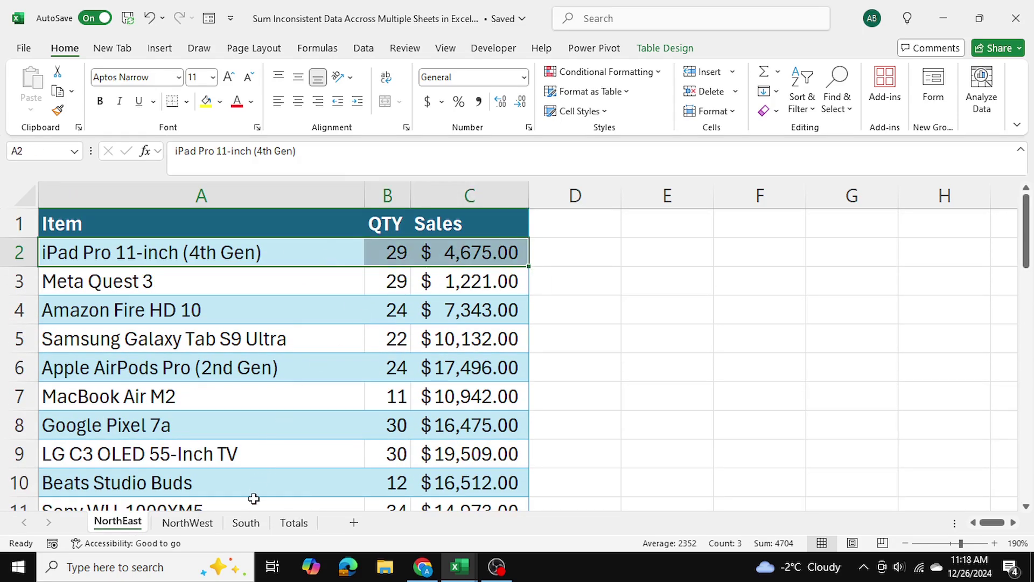
left_click(246, 523)
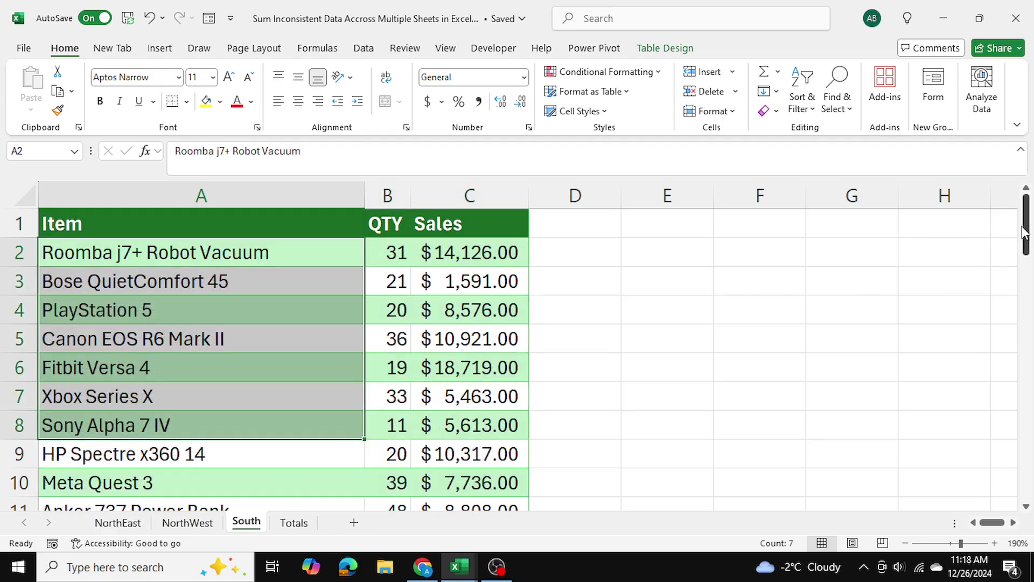
left_click_drag(1025, 232, 1025, 477)
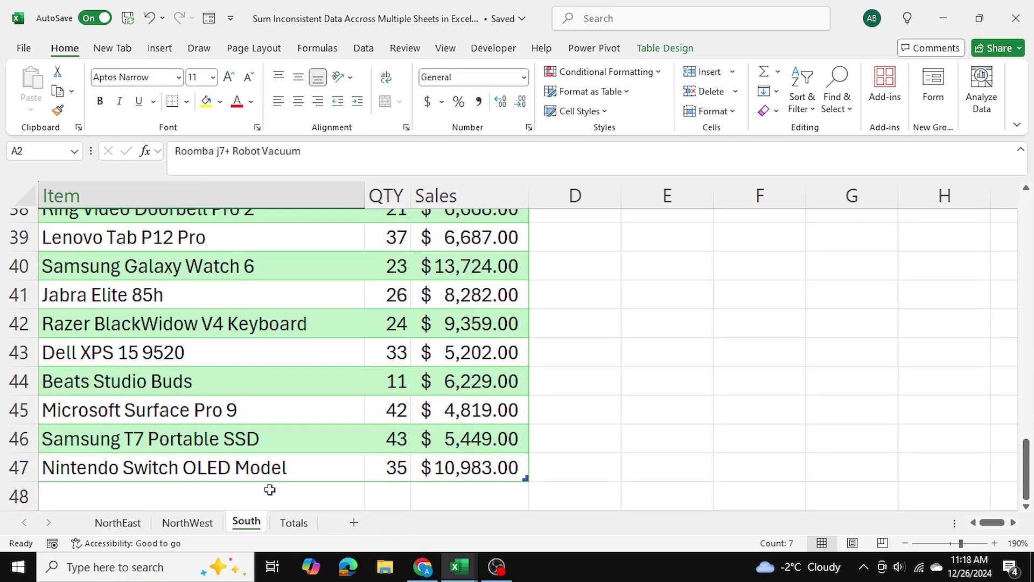
left_click_drag(162, 475, 458, 470)
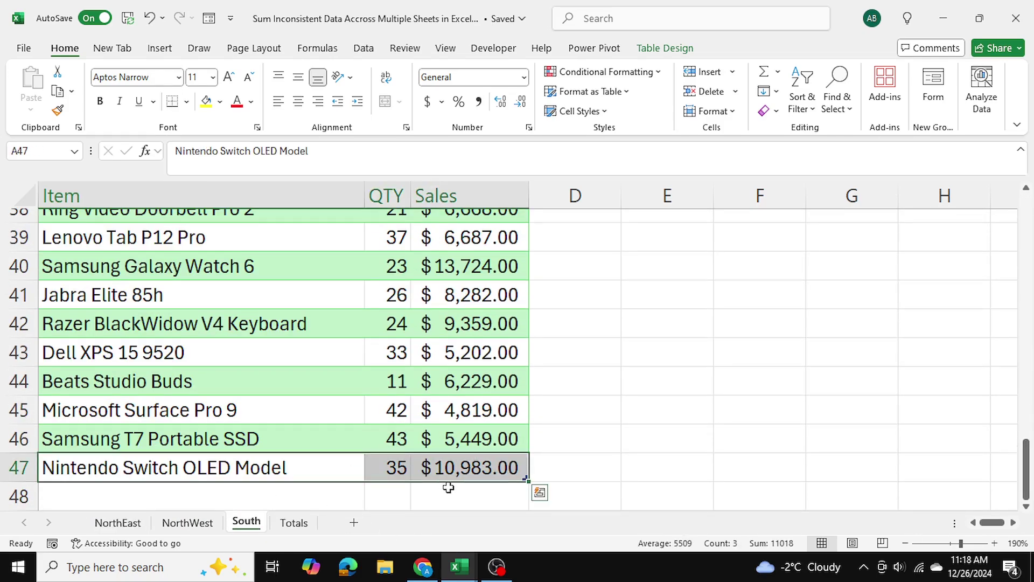
left_click(293, 523)
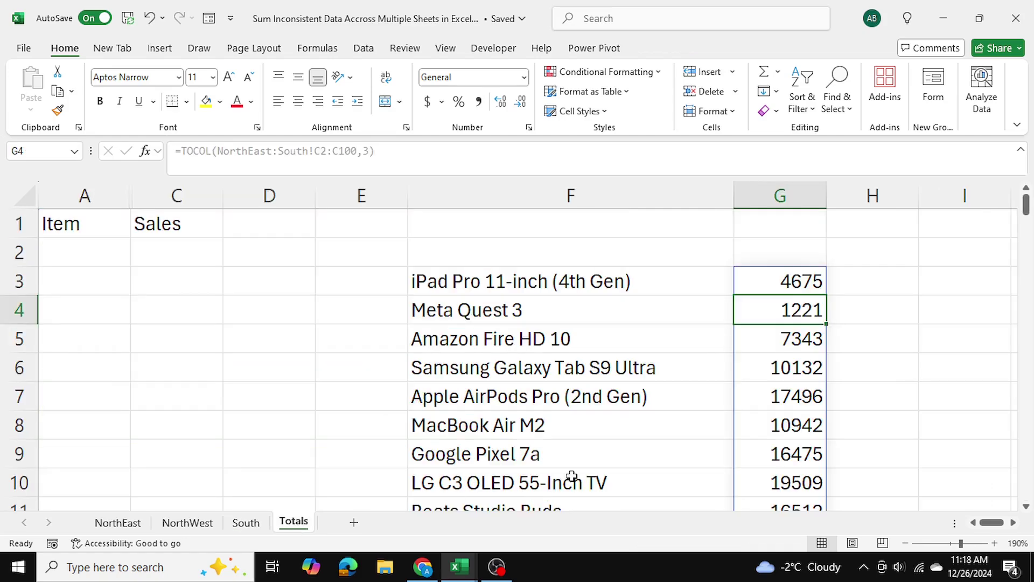
left_click_drag(1028, 207, 1027, 490)
left_click_drag(605, 467, 801, 462)
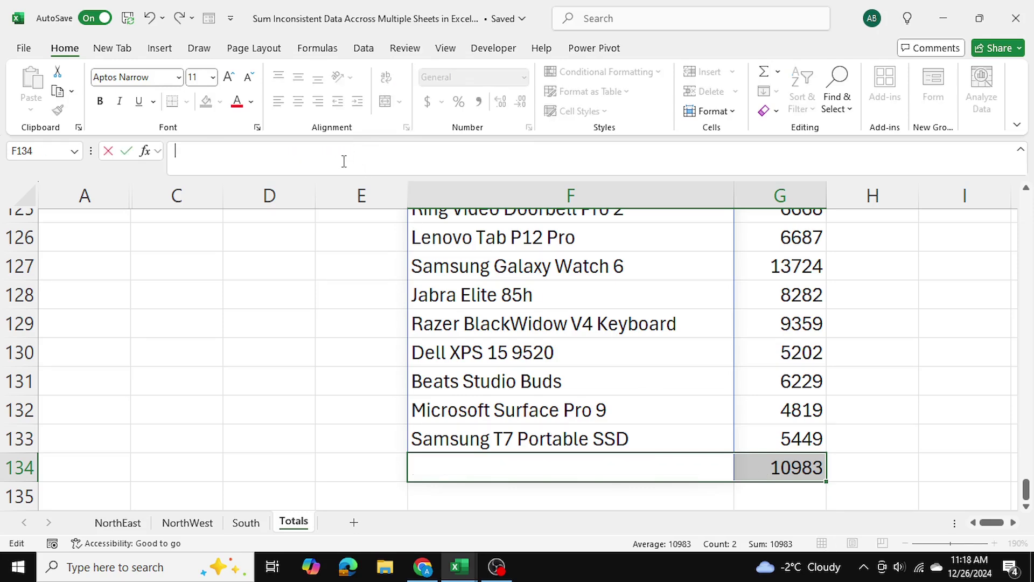
left_click(344, 294)
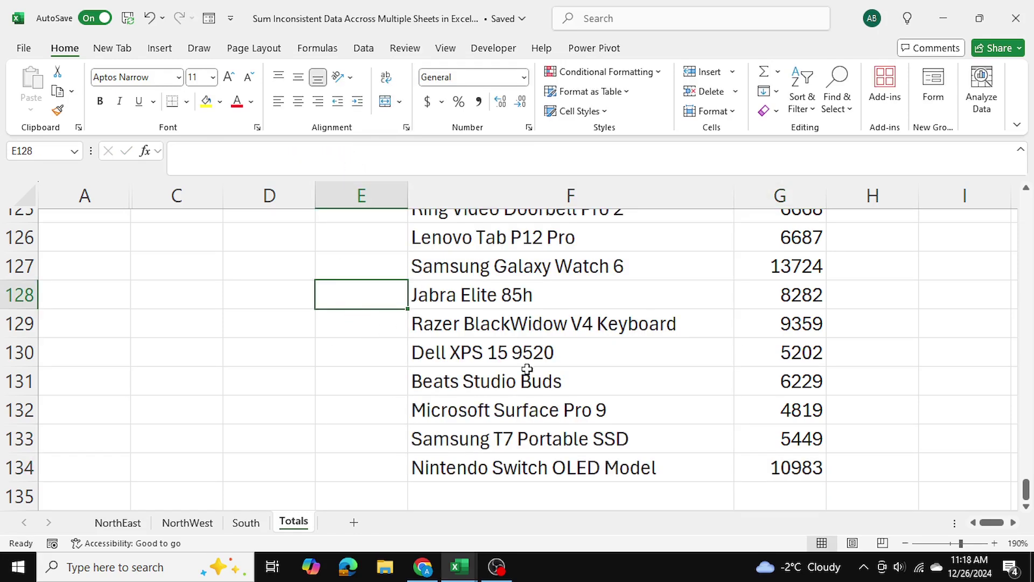
left_click_drag(1023, 490, 1025, 204)
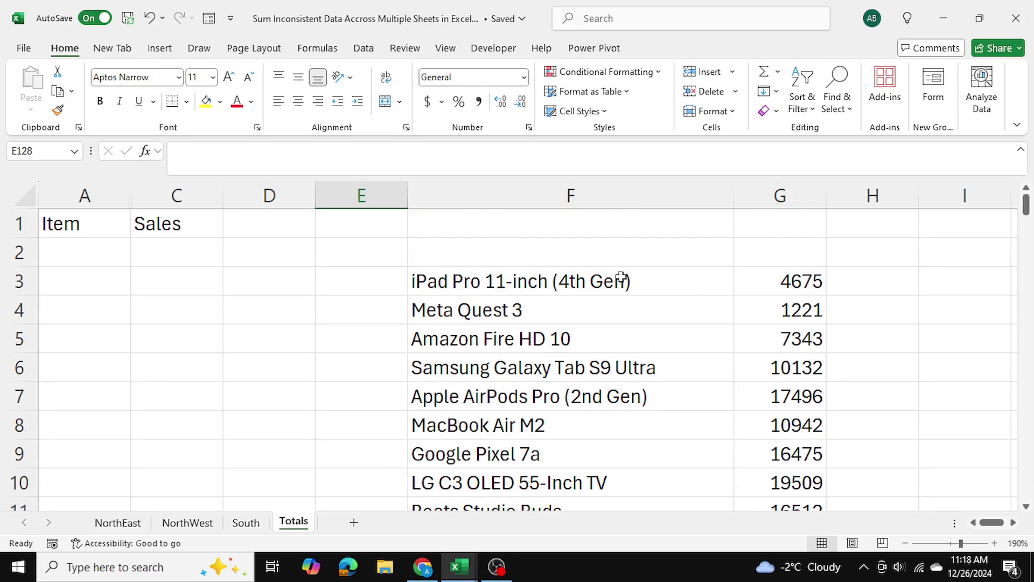
left_click_drag(589, 275, 622, 498)
left_click(313, 302)
left_click(721, 283)
left_click_drag(720, 282, 781, 425)
left_click(911, 347)
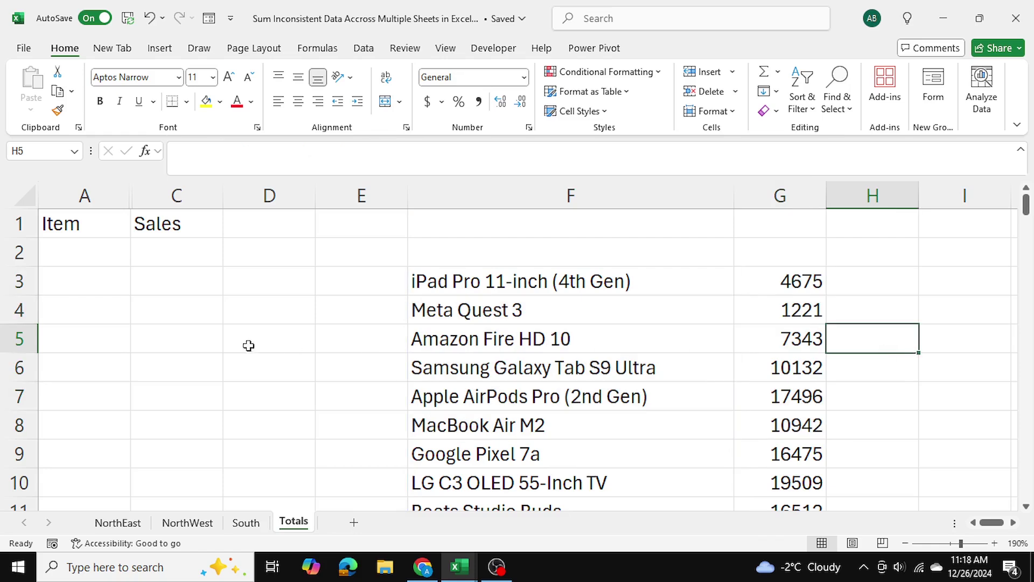
left_click(75, 254)
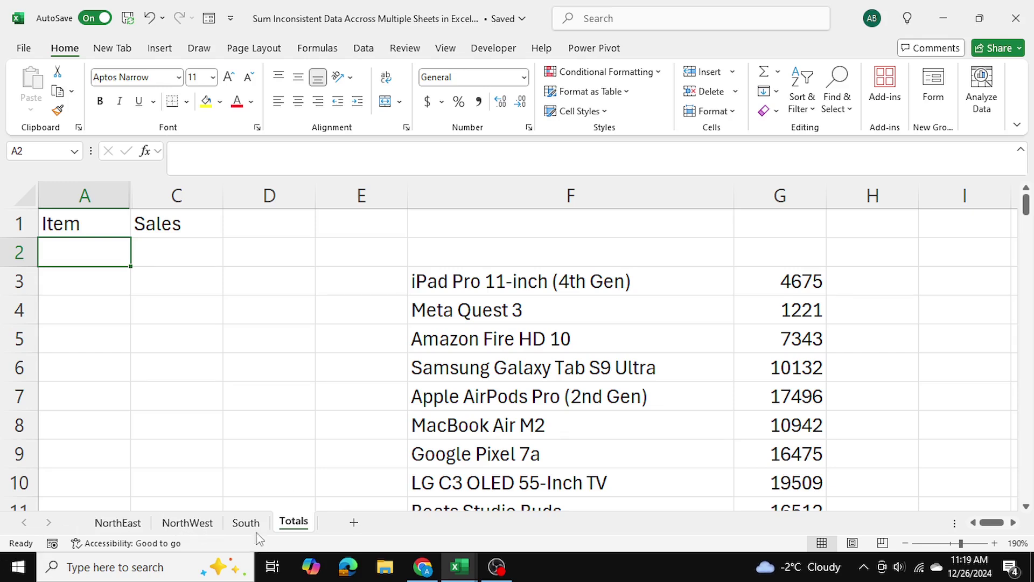
Enter =UNIQUE(F3#) in A2 so the de-duplicated item list spills down to row 51
type("=")
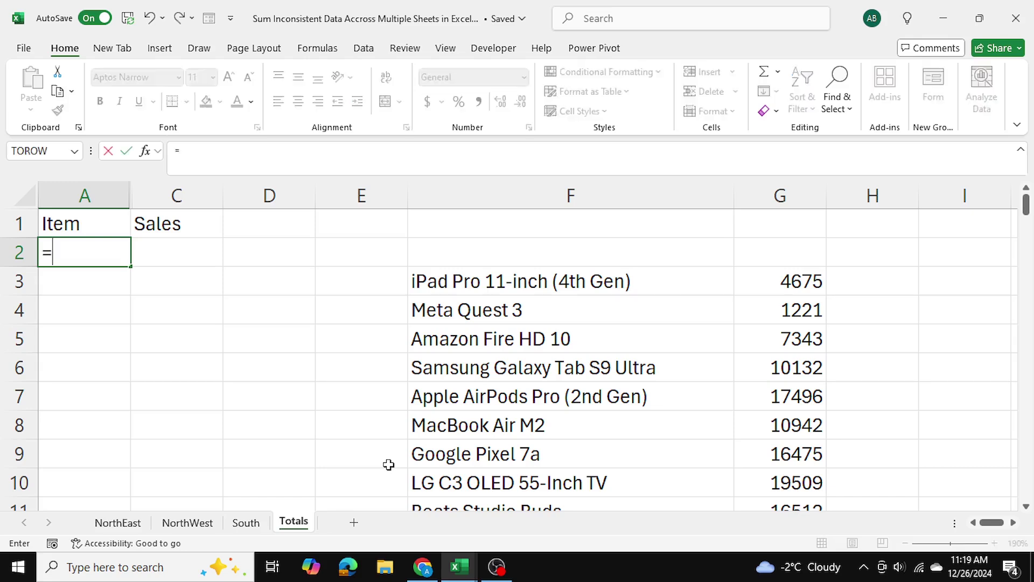
type("unique(")
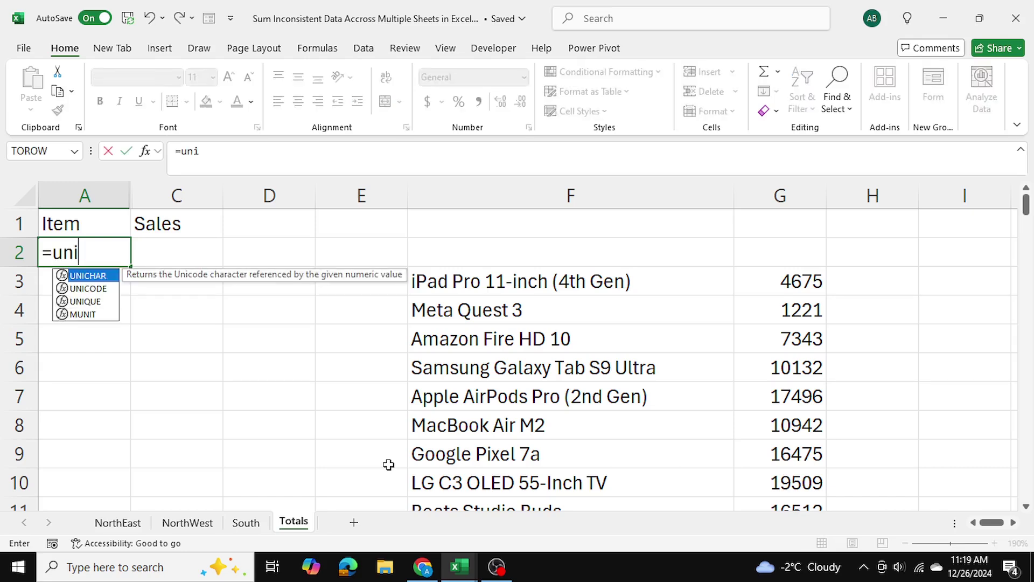
left_click(502, 282)
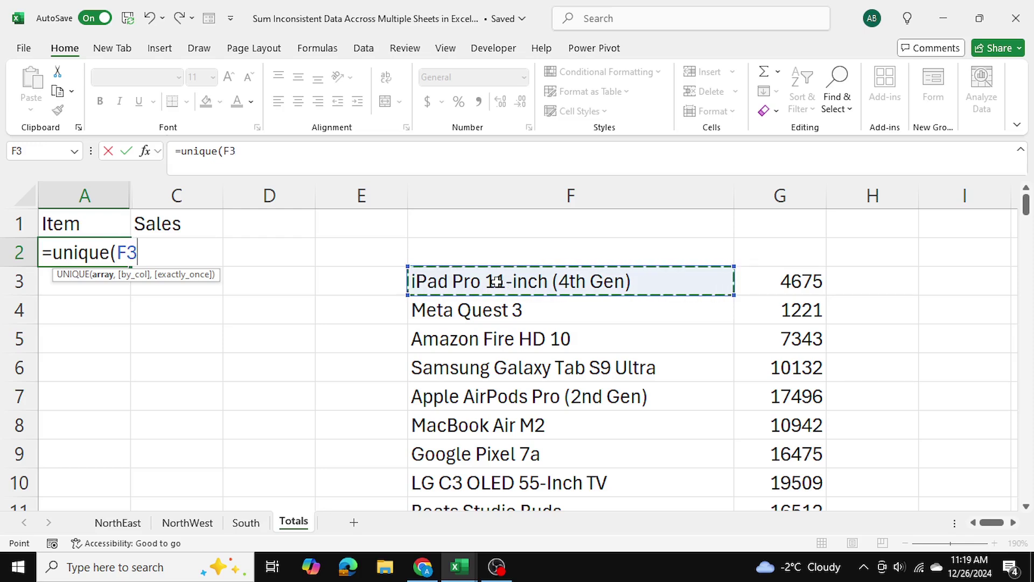
type("#")
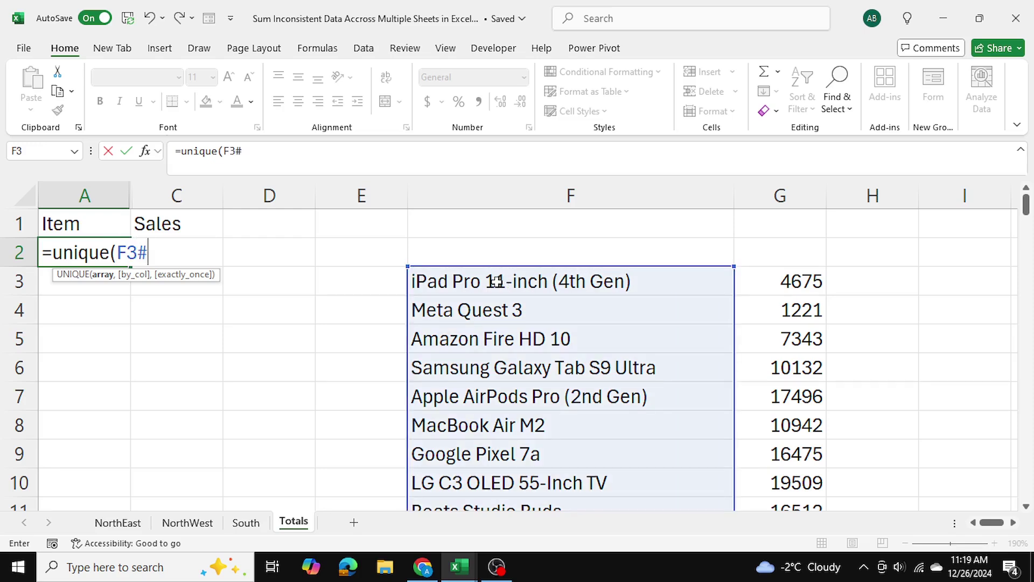
type(")")
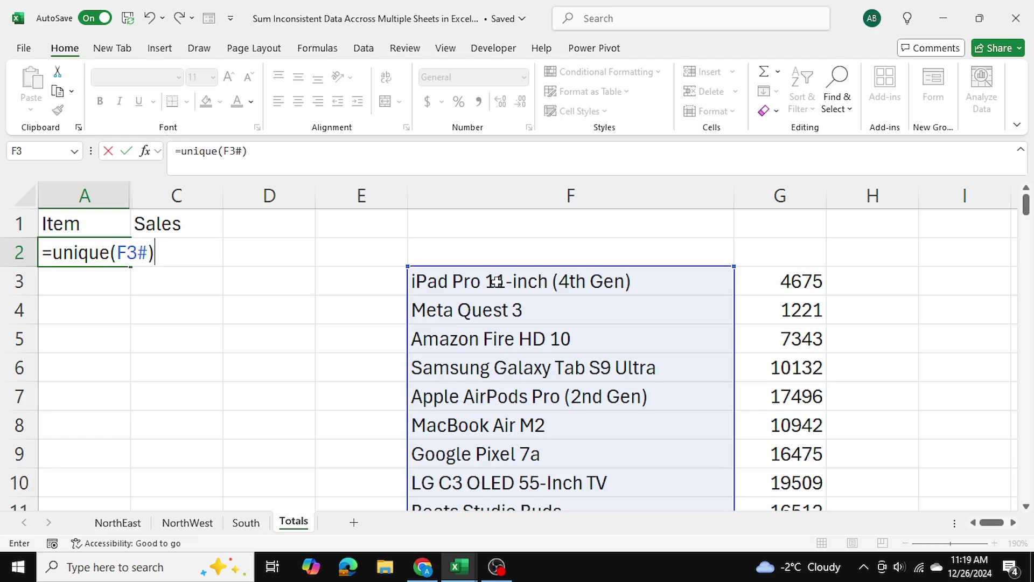
key("Return")
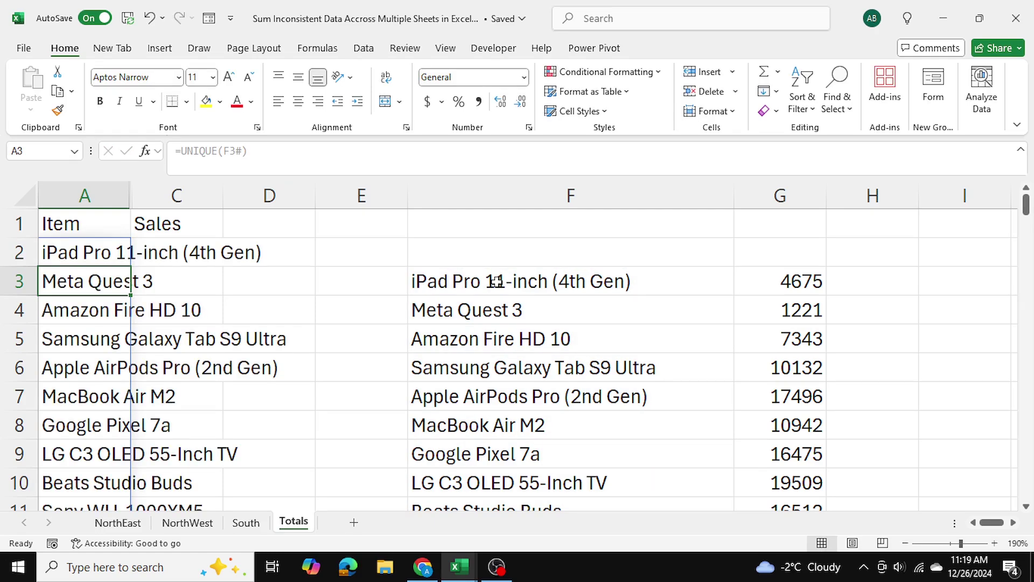
scroll(224, 419, "down", 6)
scroll(224, 420, "up", 6)
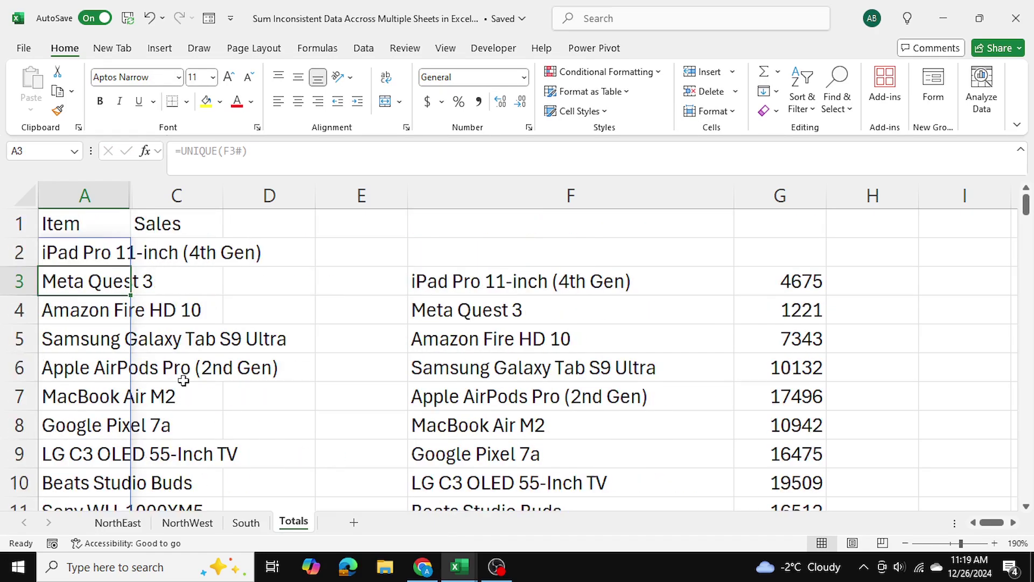
left_click(21, 253)
scroll(101, 334, "down", 1)
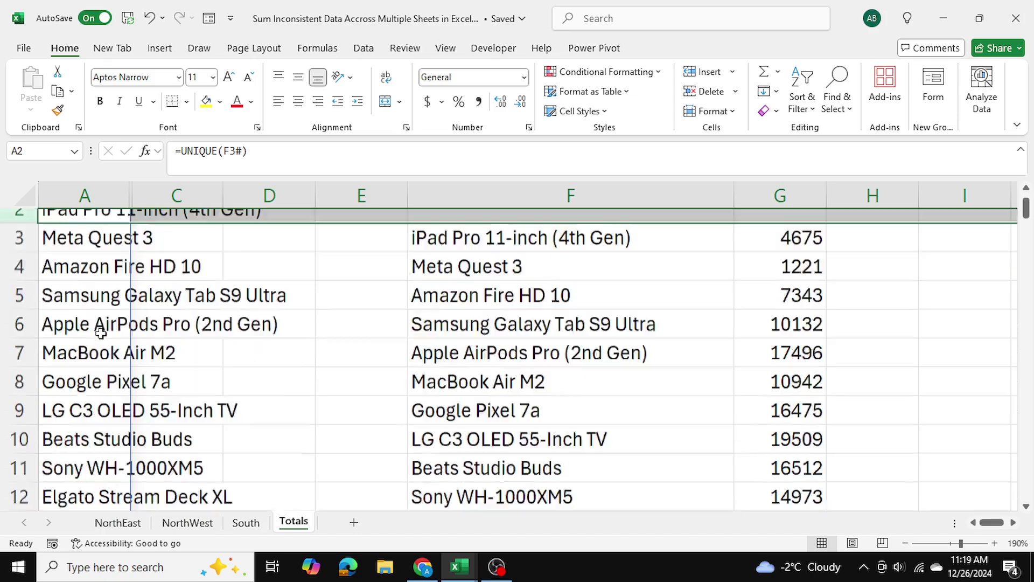
scroll(101, 334, "down", 20)
Unhide and re-hide QTY column B, widen column A to fit item names, and select C2
scroll(100, 334, "up", 6)
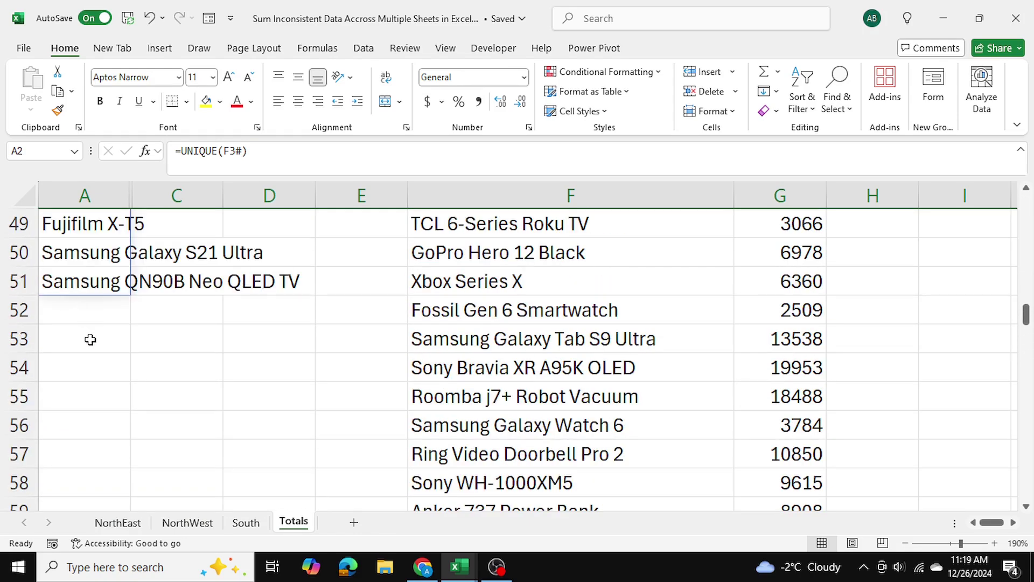
scroll(102, 342, "up", 16)
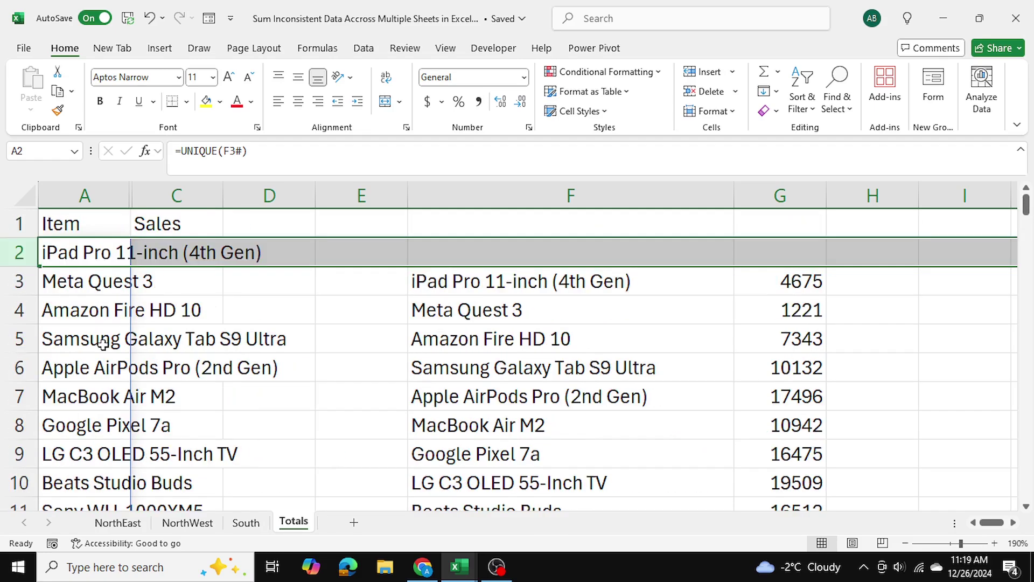
left_click(286, 323)
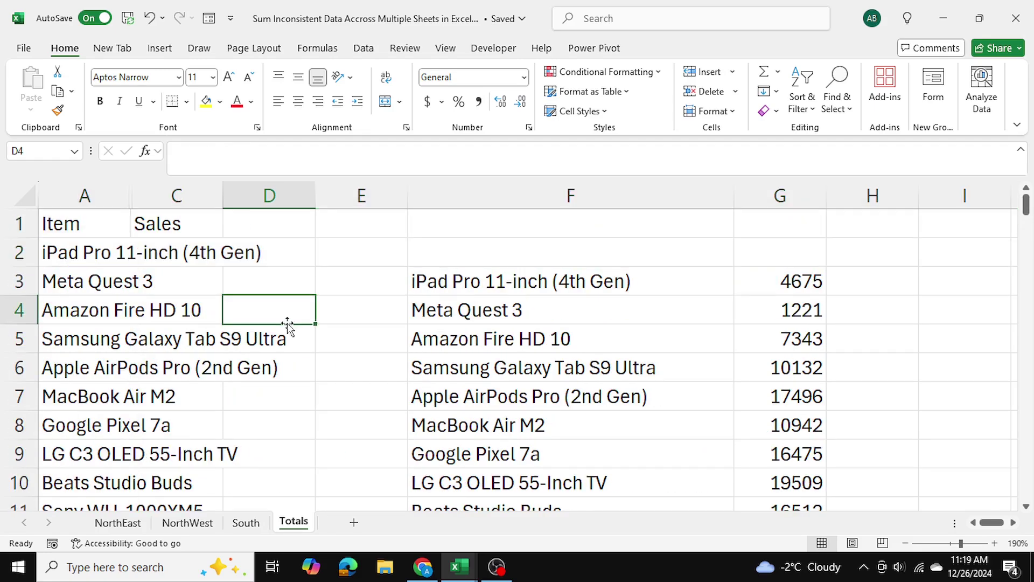
double_click(134, 195)
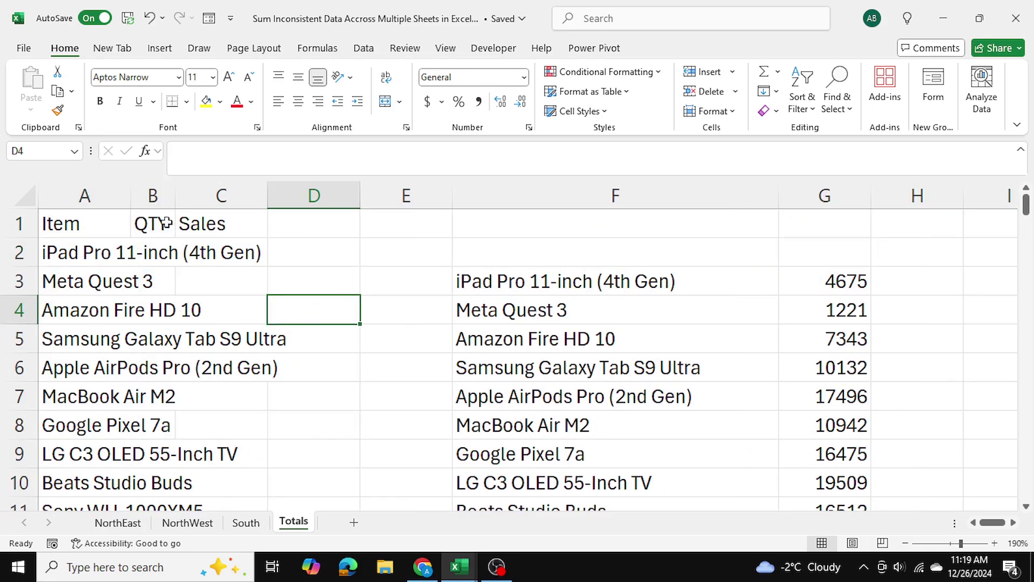
left_click(164, 194)
right_click(164, 194)
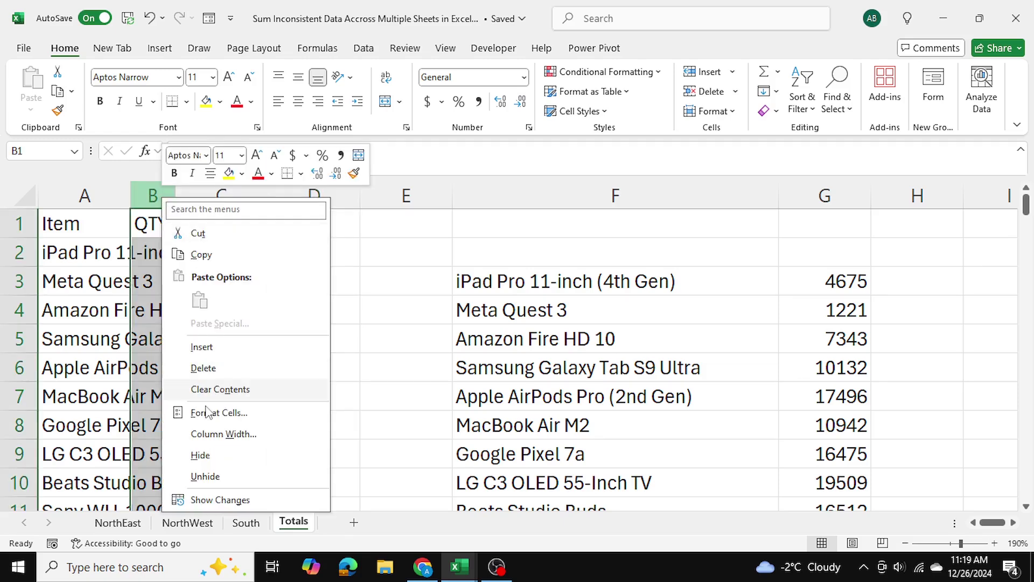
left_click(216, 455)
left_click_drag(130, 195, 307, 193)
left_click(363, 263)
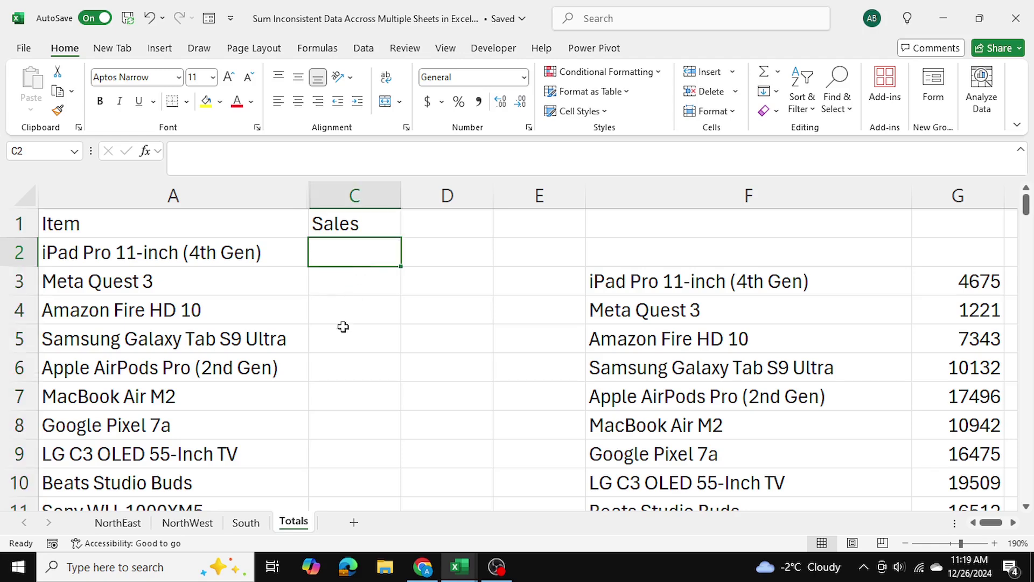
Begin =sumifs($G$3#, in C2 using the spilled sales as an absolute sum range
type("=sumifs(")
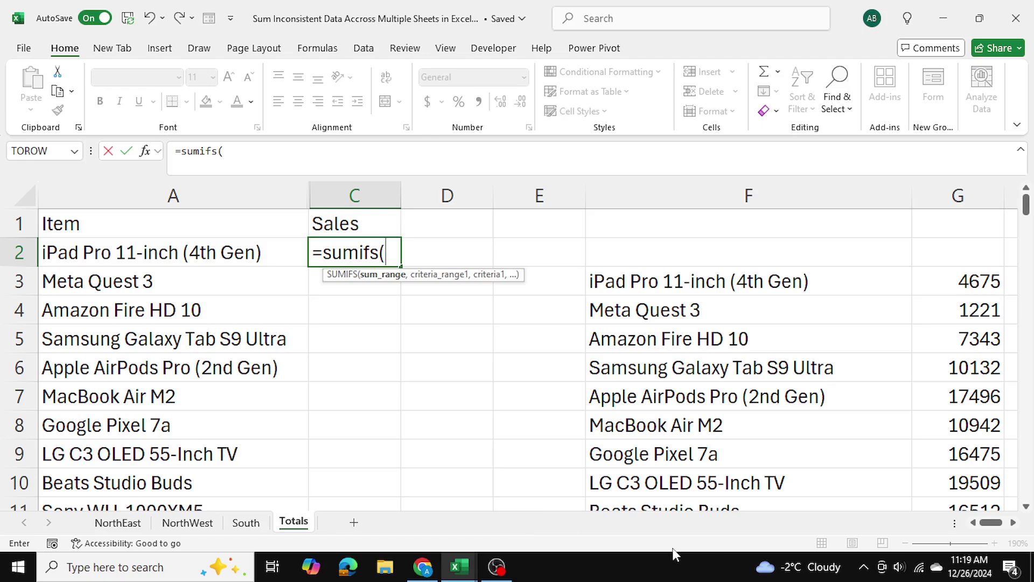
scroll(784, 283, "right", 3)
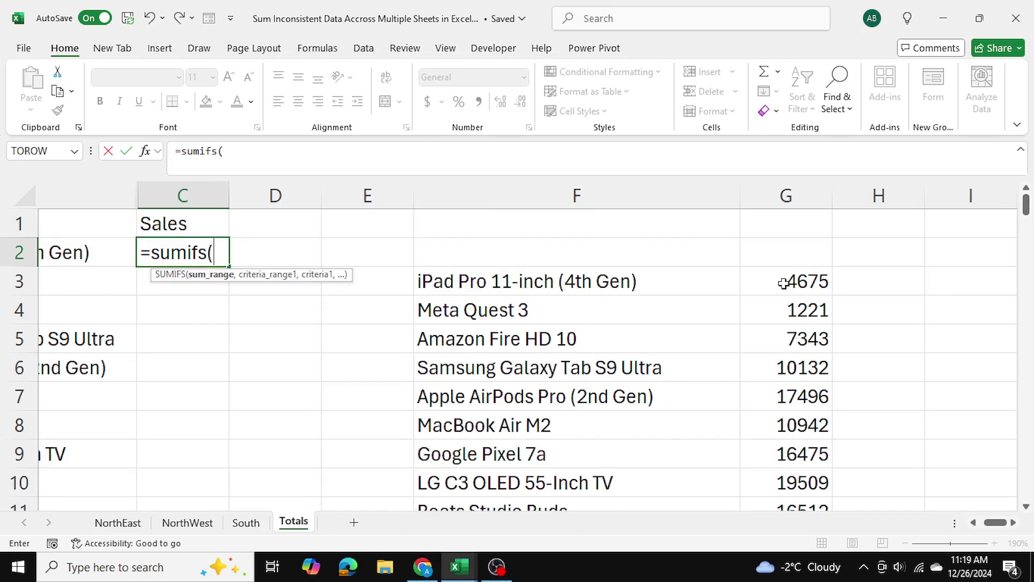
left_click(784, 283)
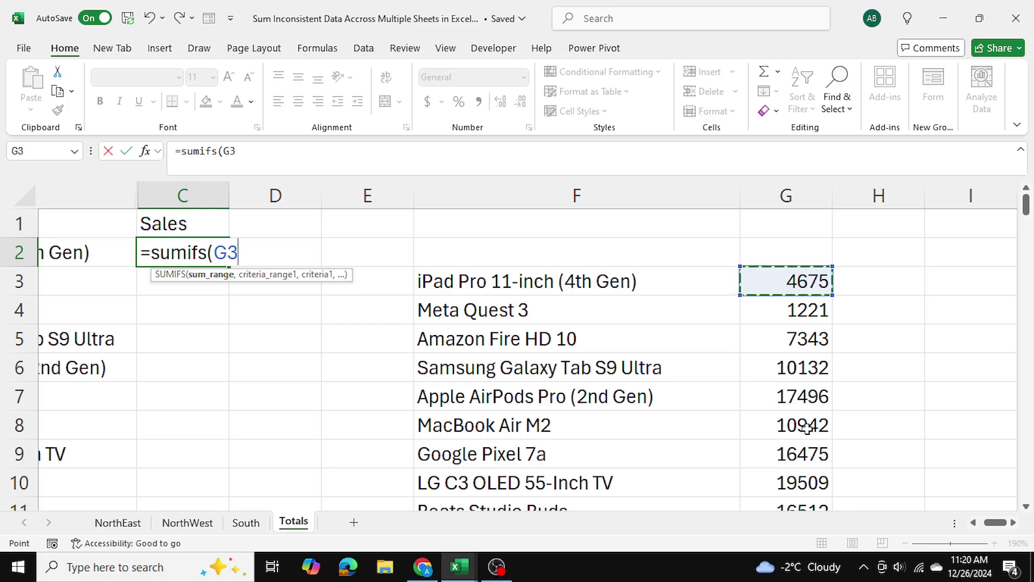
type("#")
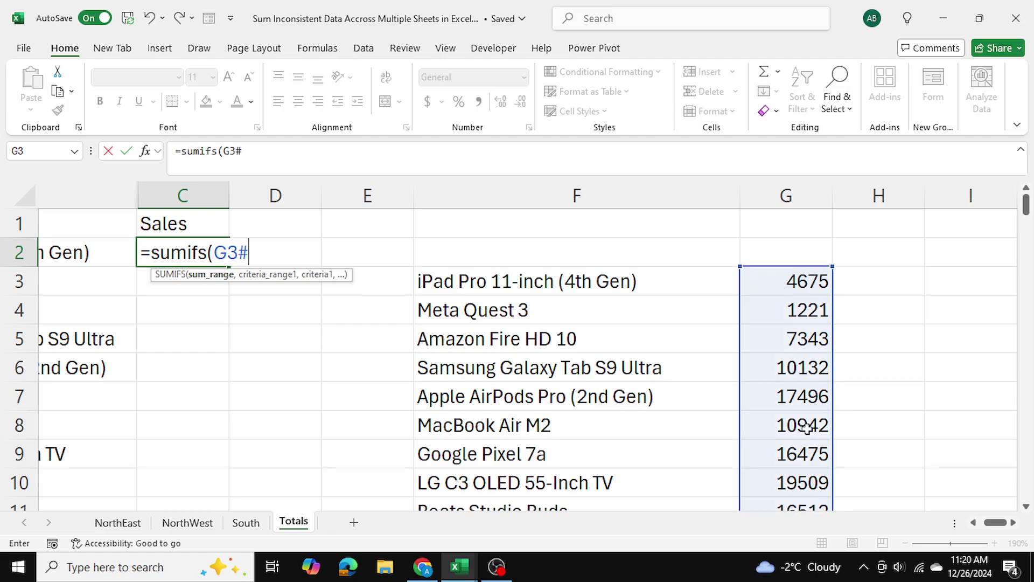
key("F2")
key("Left")
key("Left")
key("Left")
key("F4")
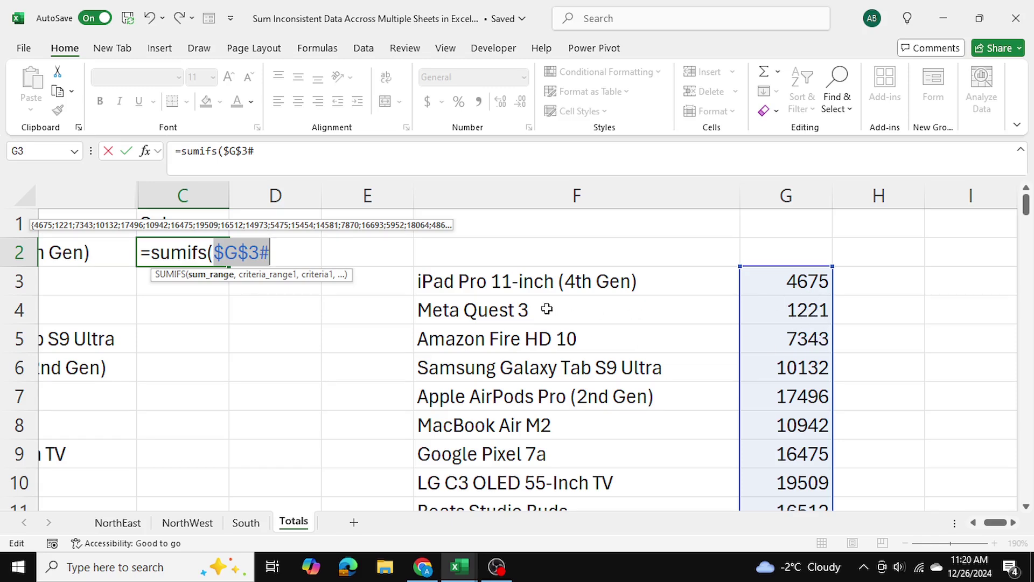
left_click(270, 157)
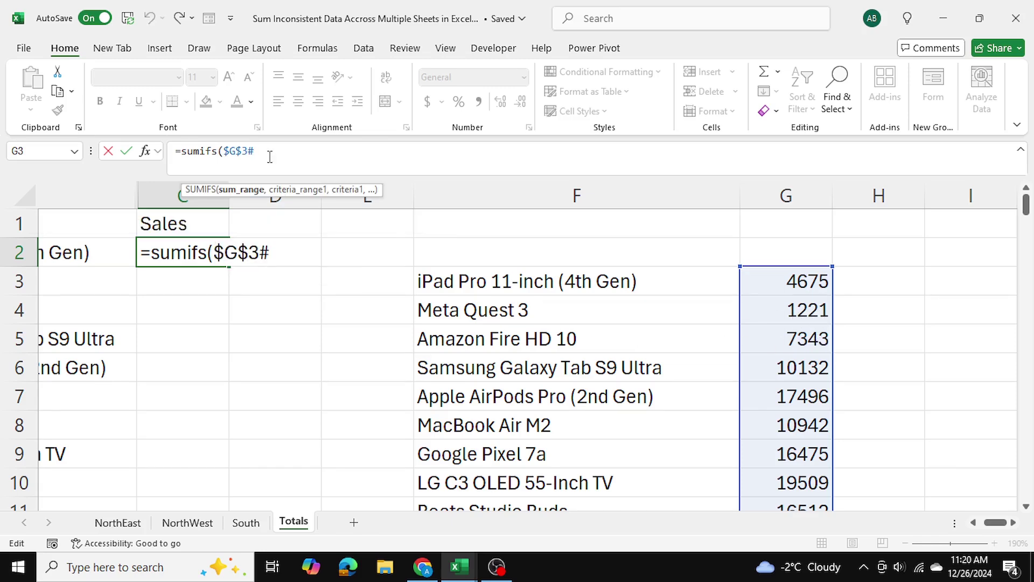
type(",")
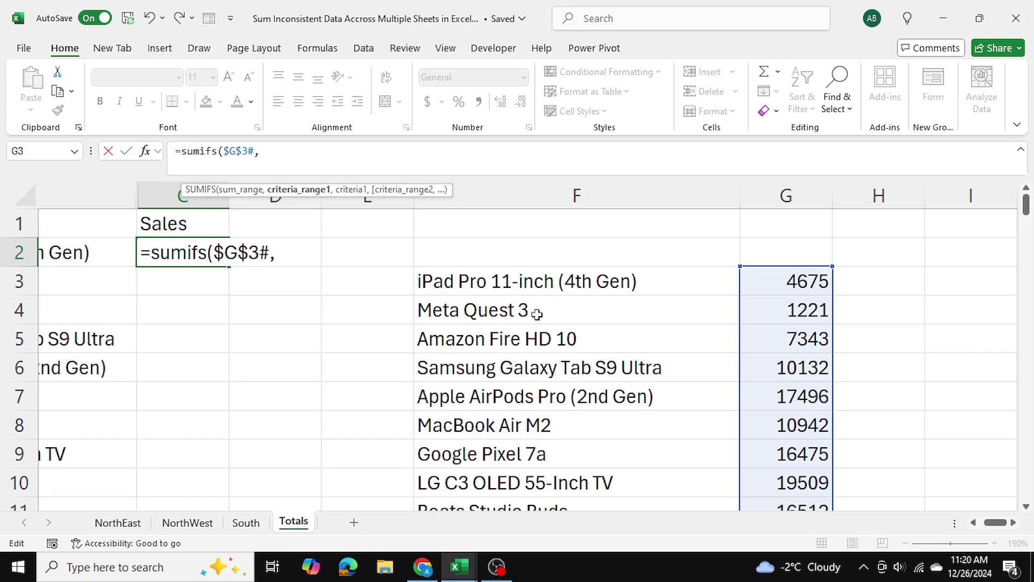
Add $F$3# as criteria range and A2 as criterion, completing =sumifs($G$3#,$F$3#,A2)
left_click(525, 285)
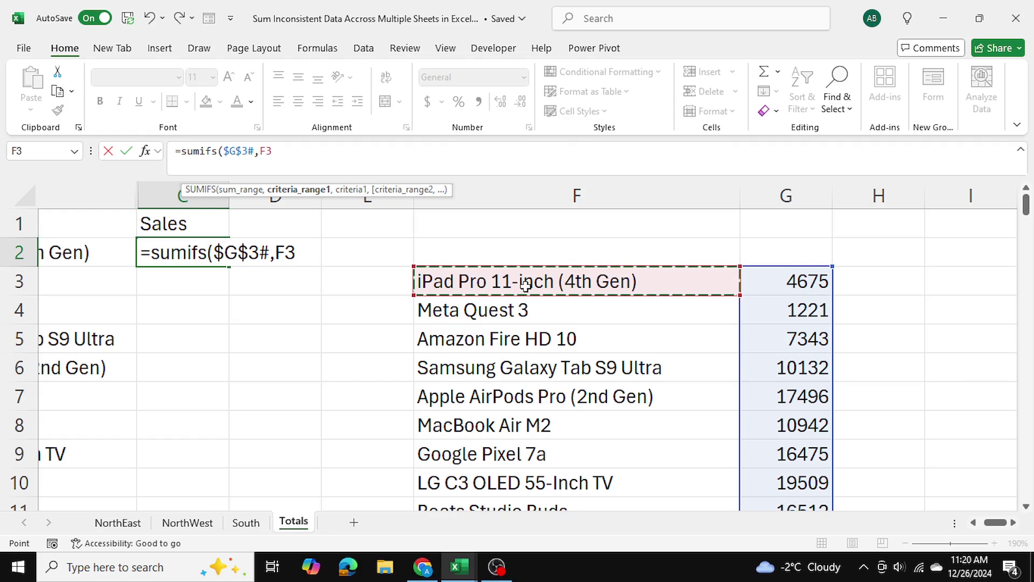
type("#")
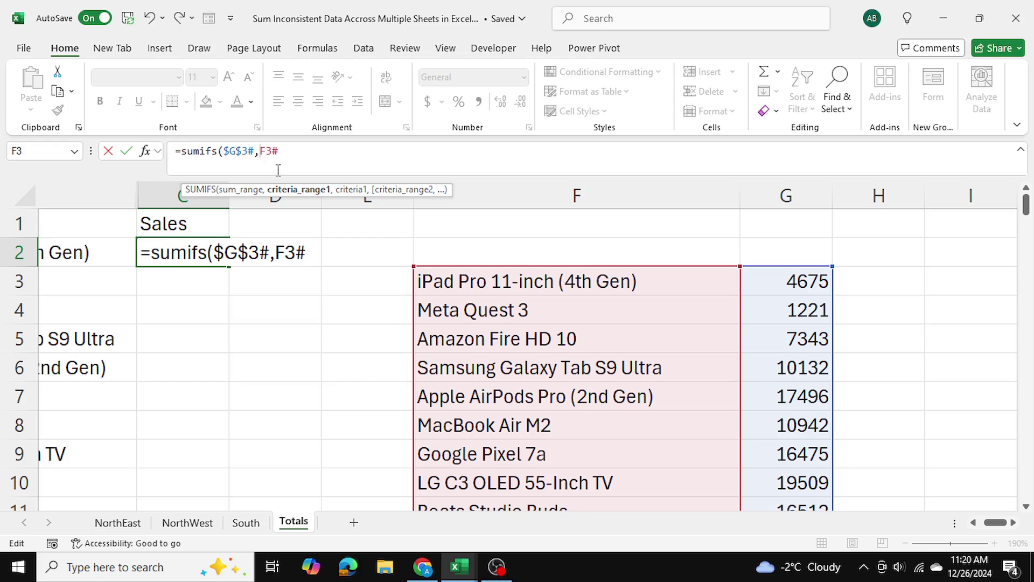
key("F4")
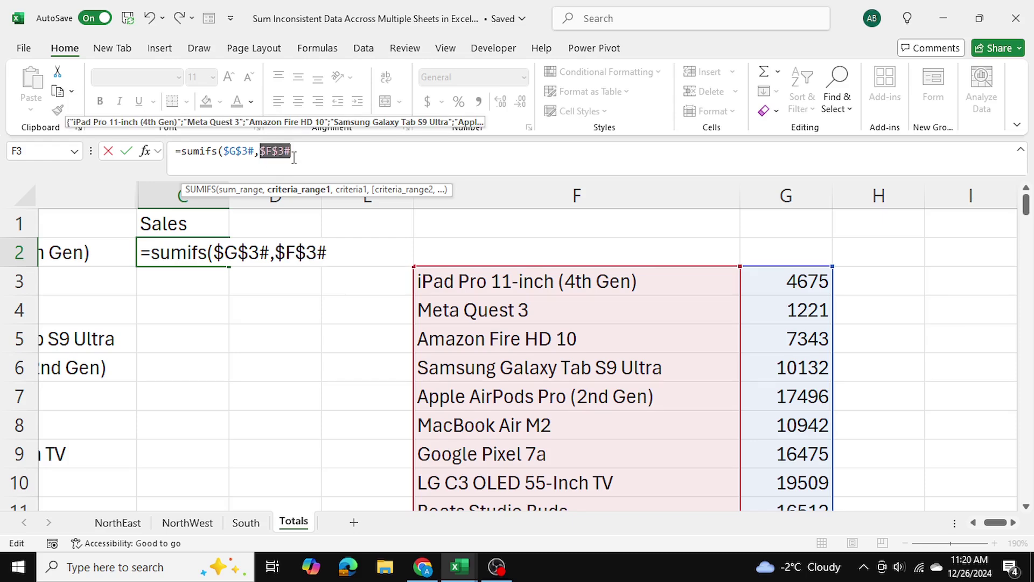
left_click(293, 154)
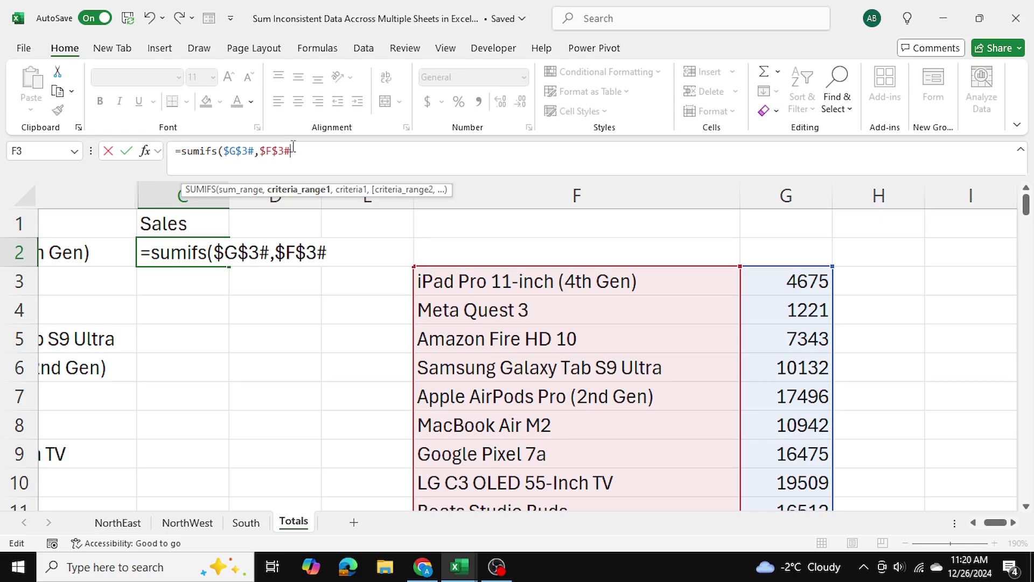
type(",")
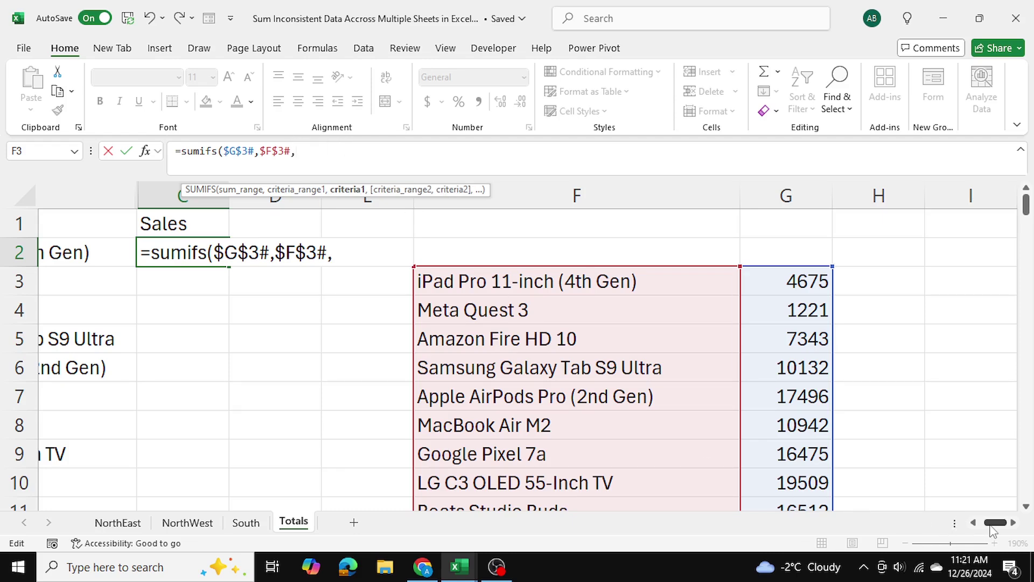
left_click_drag(996, 522, 983, 531)
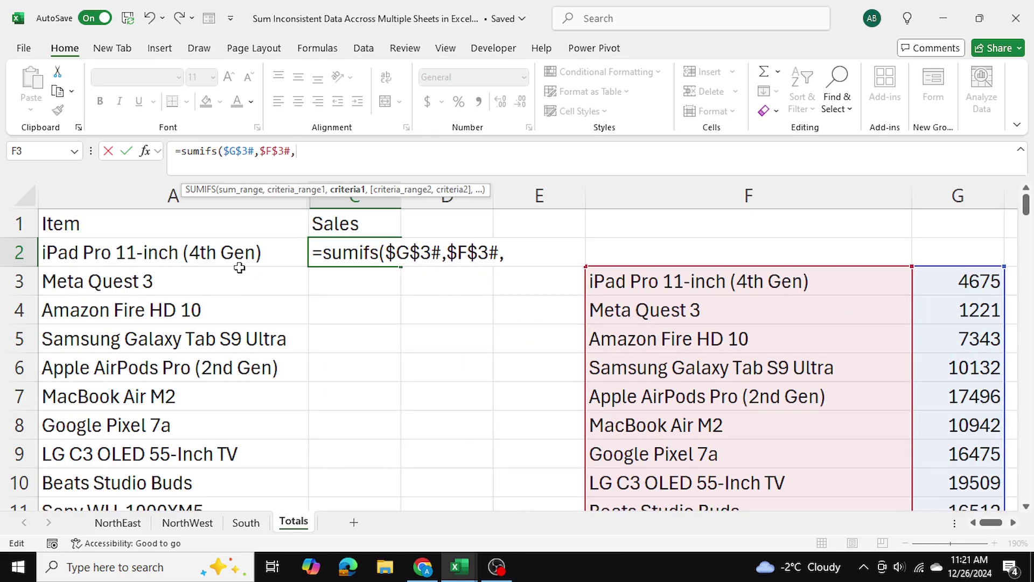
left_click(225, 254)
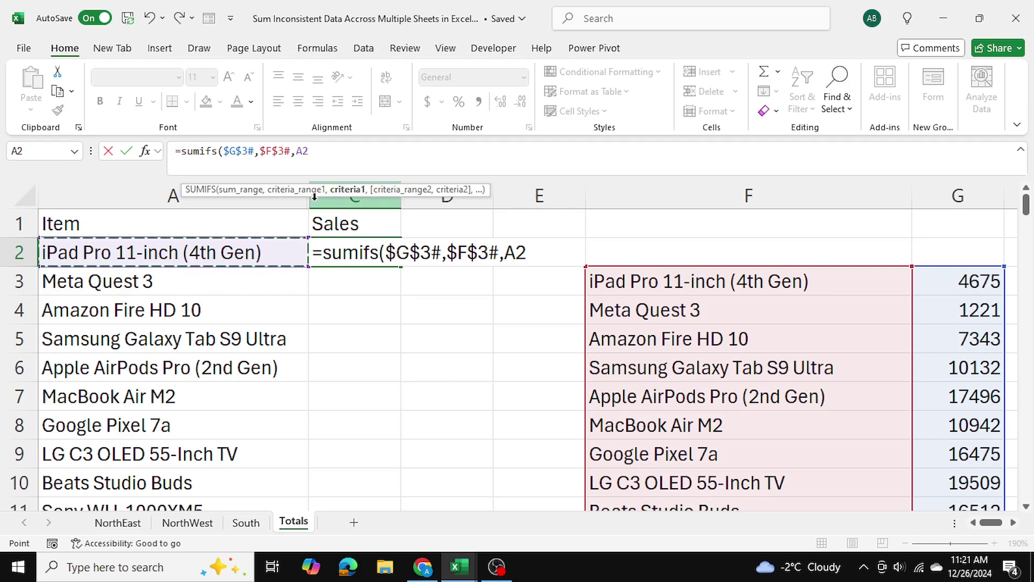
type(")")
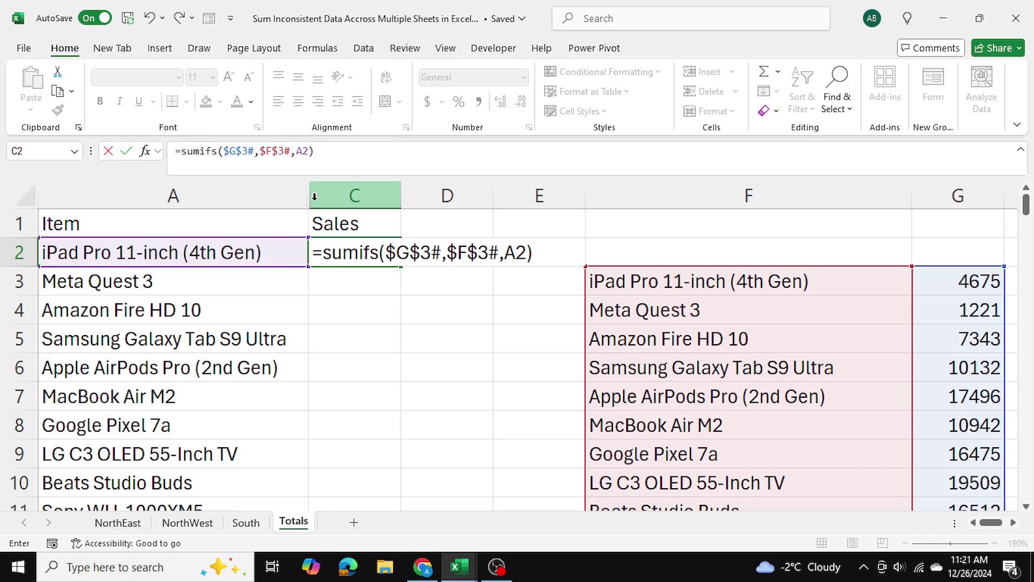
Commit the SUMIFS, fill it down for every item, and apply dollar currency format
key("Return")
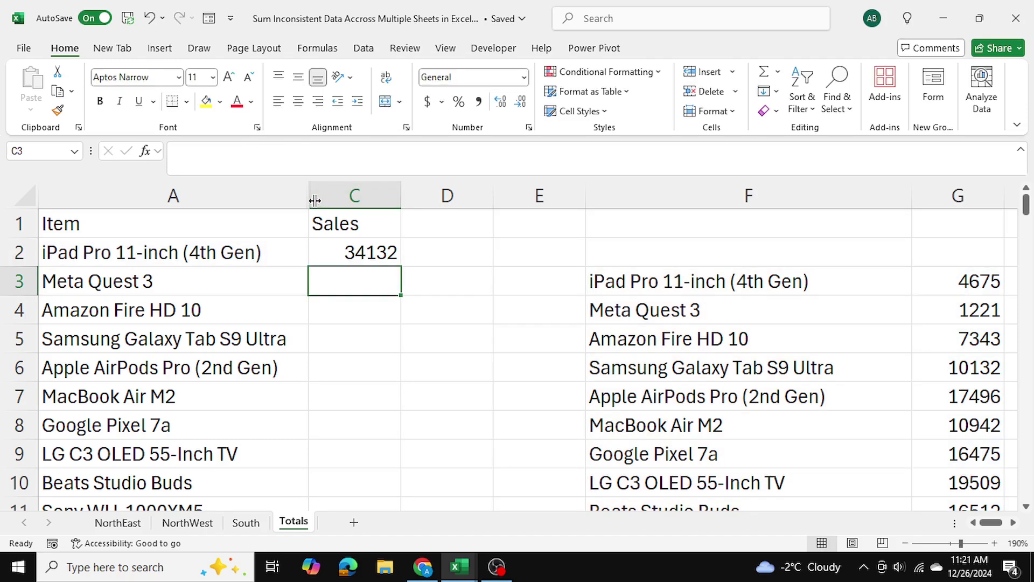
left_click(364, 249)
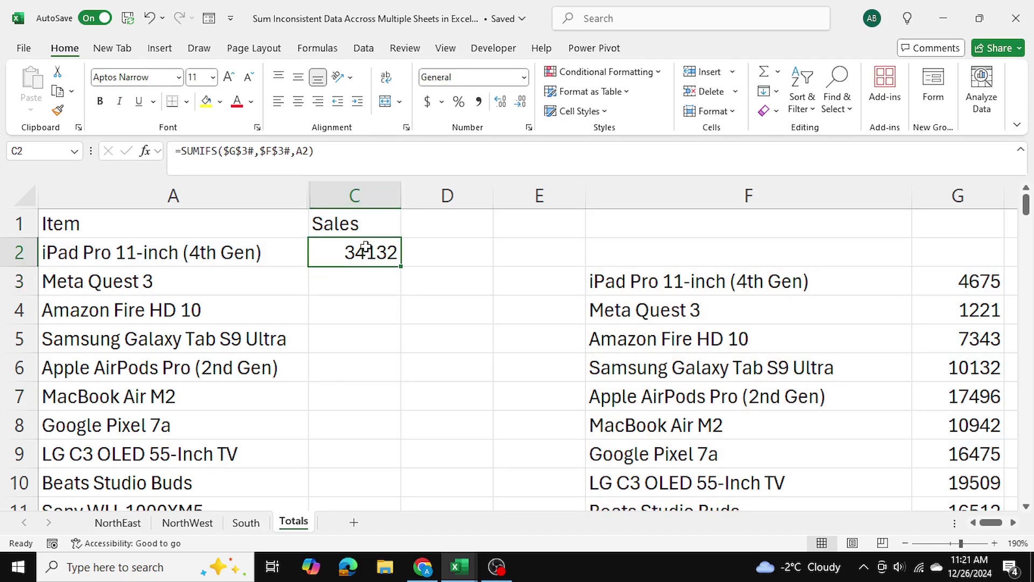
double_click(402, 267)
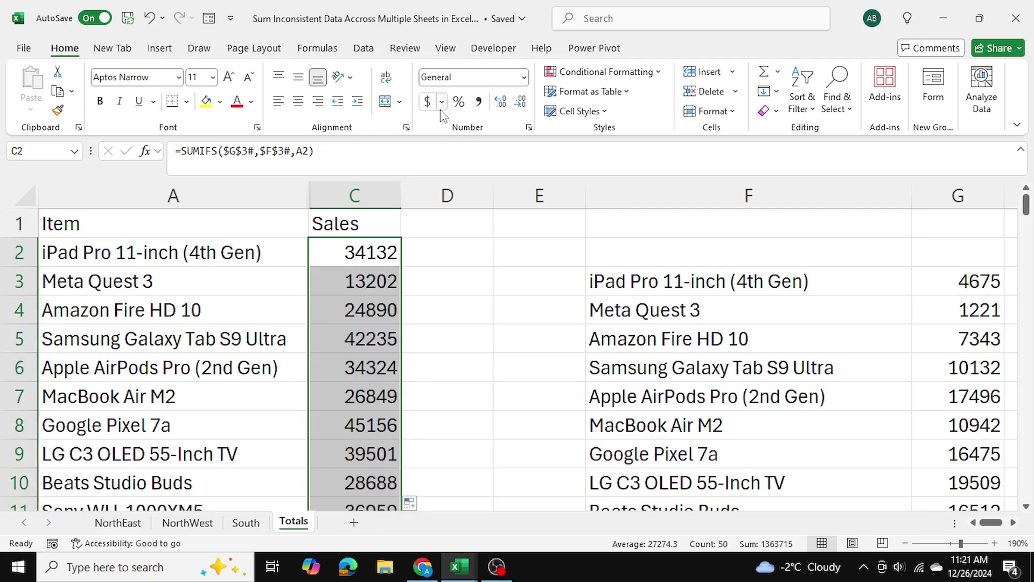
left_click(427, 102)
left_click(488, 278)
left_click(249, 305)
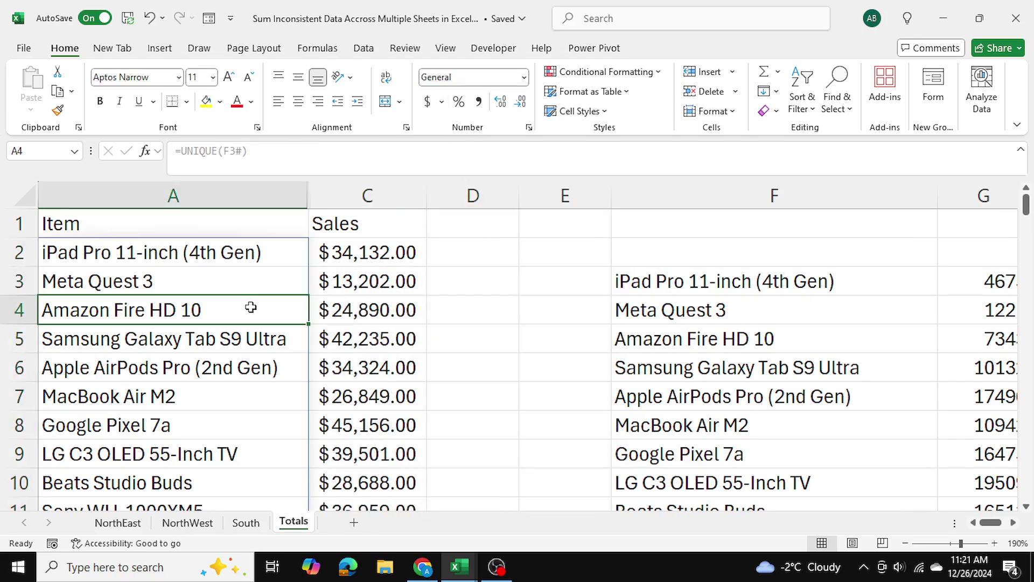
left_click(472, 338)
Hide helper columns F and G, remove the empty QTY column, and recheck the regional sheets
left_click_drag(981, 522, 986, 522)
left_click_drag(474, 195, 805, 194)
right_click(805, 194)
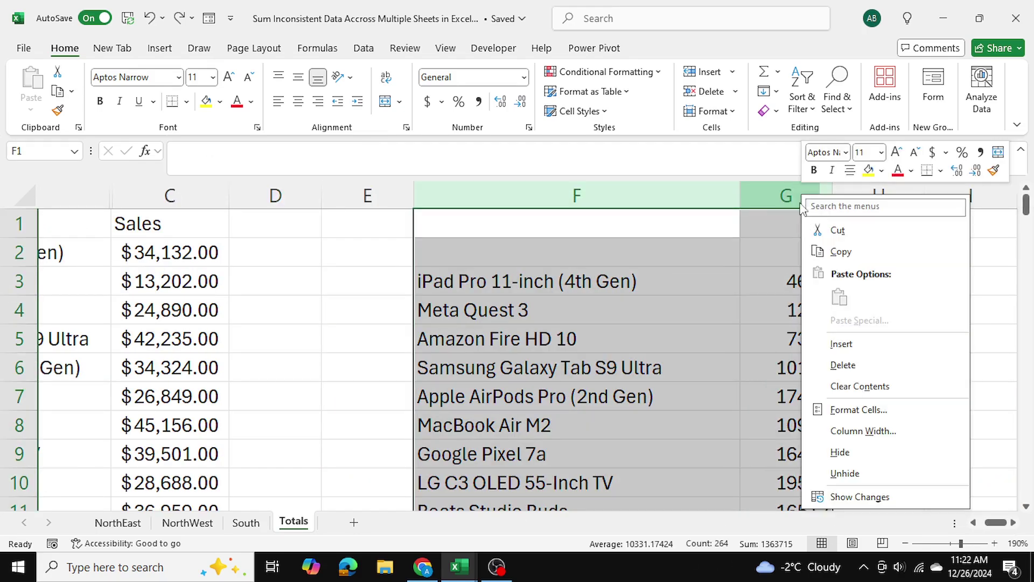
left_click(862, 447)
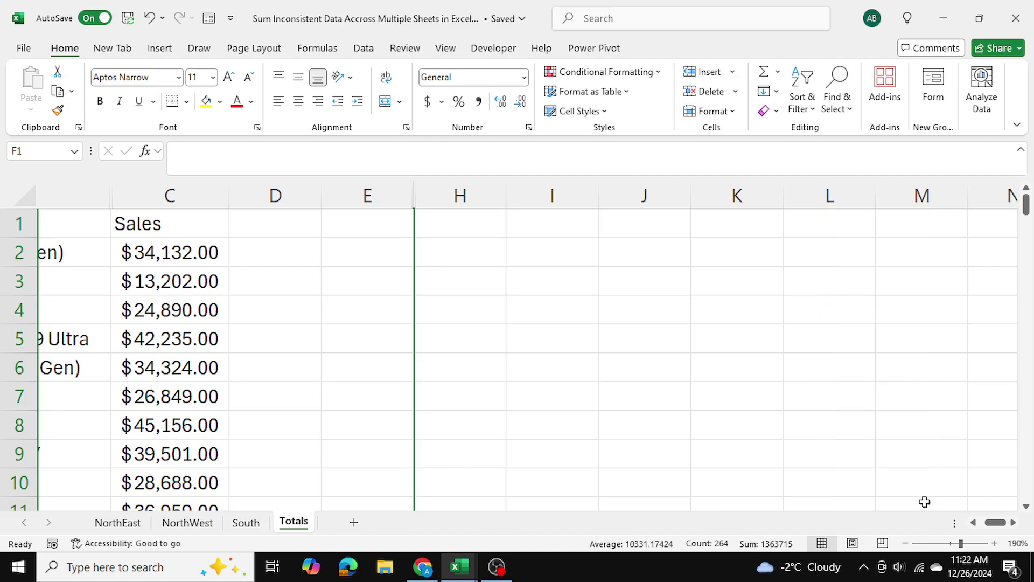
left_click_drag(995, 522, 989, 522)
left_click(459, 381)
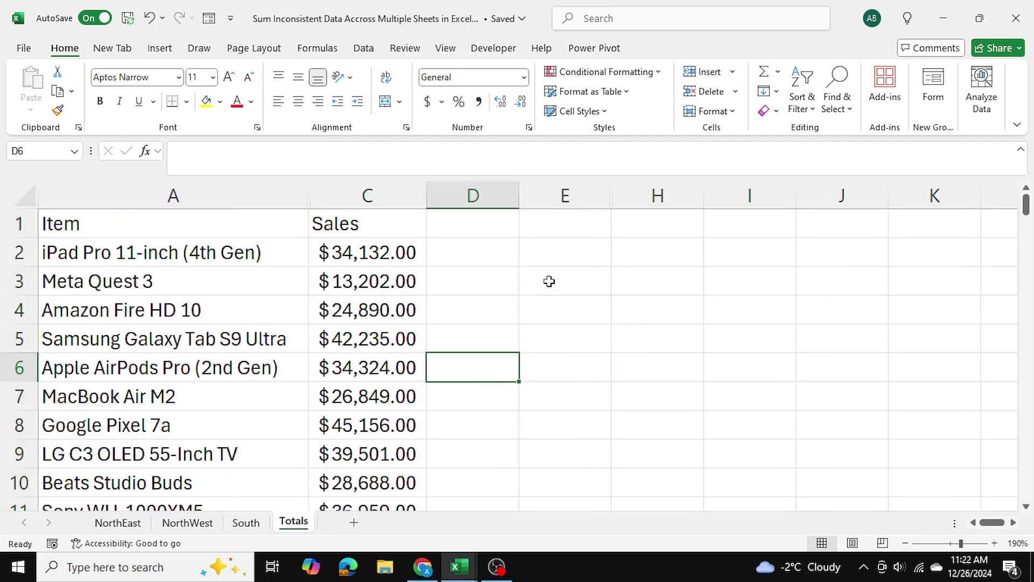
right_click(304, 200)
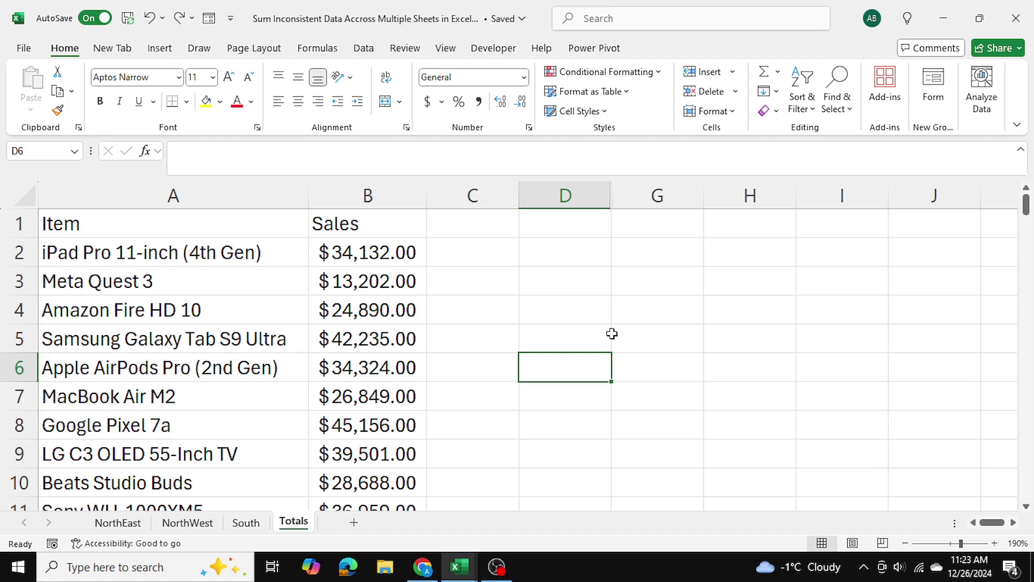
left_click(127, 524)
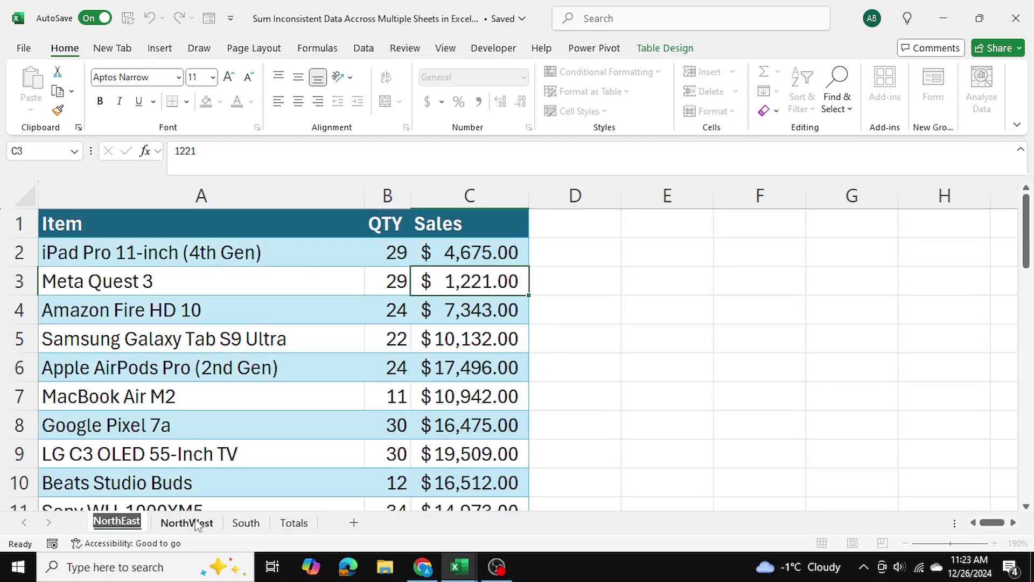
left_click(196, 524)
left_click(247, 523)
left_click(295, 522)
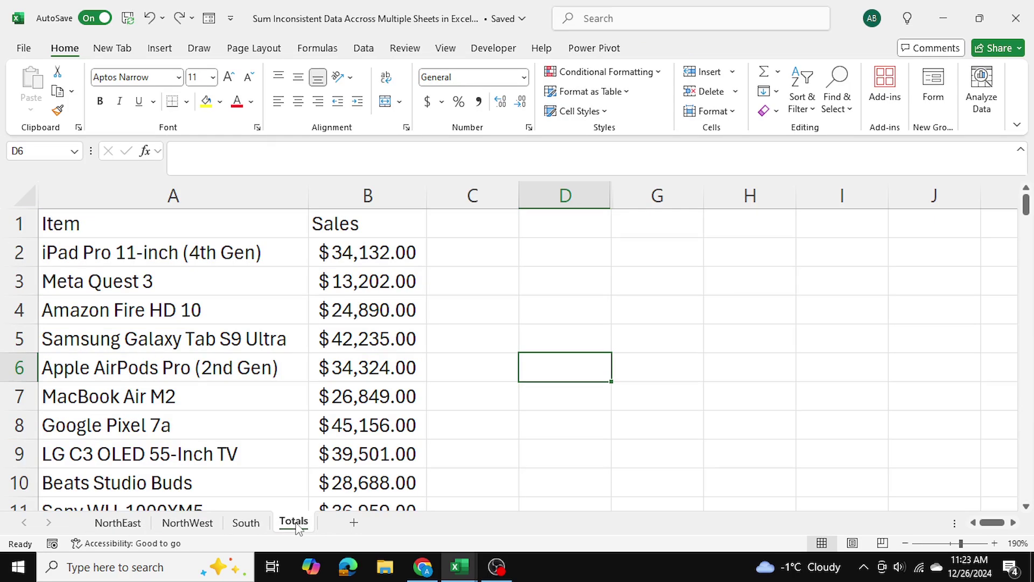
Change NorthEast's Amazon Fire HD 10 sales from 7343 to 7443 and verify Totals shows $24,990.00
left_click_drag(362, 254, 371, 342)
left_click(619, 332)
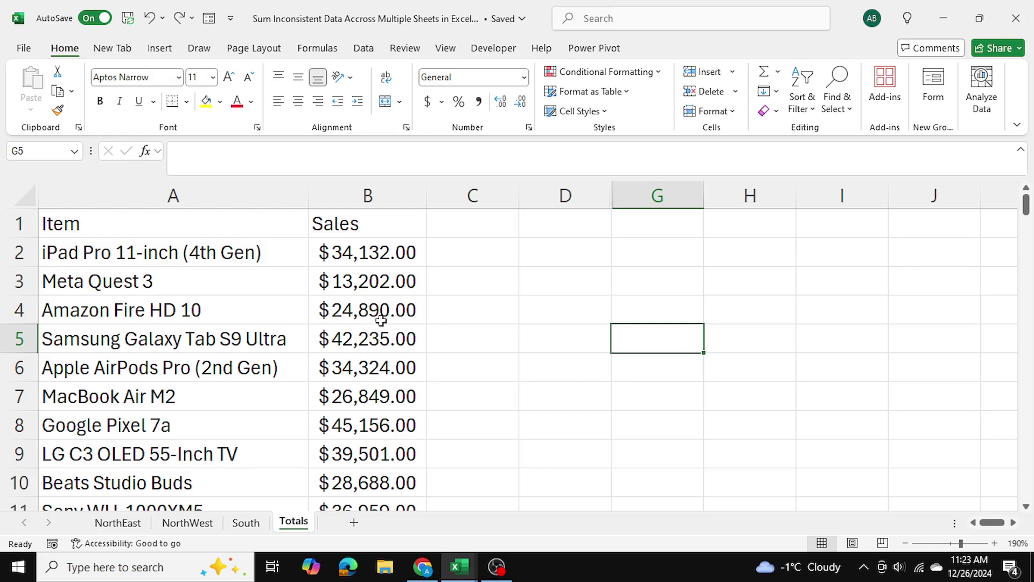
left_click(404, 315)
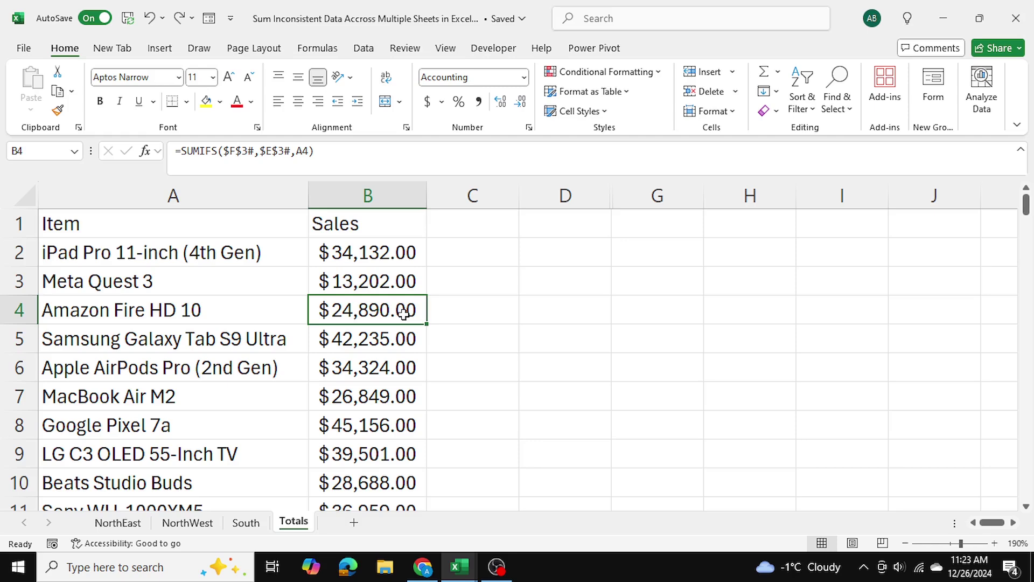
left_click(117, 523)
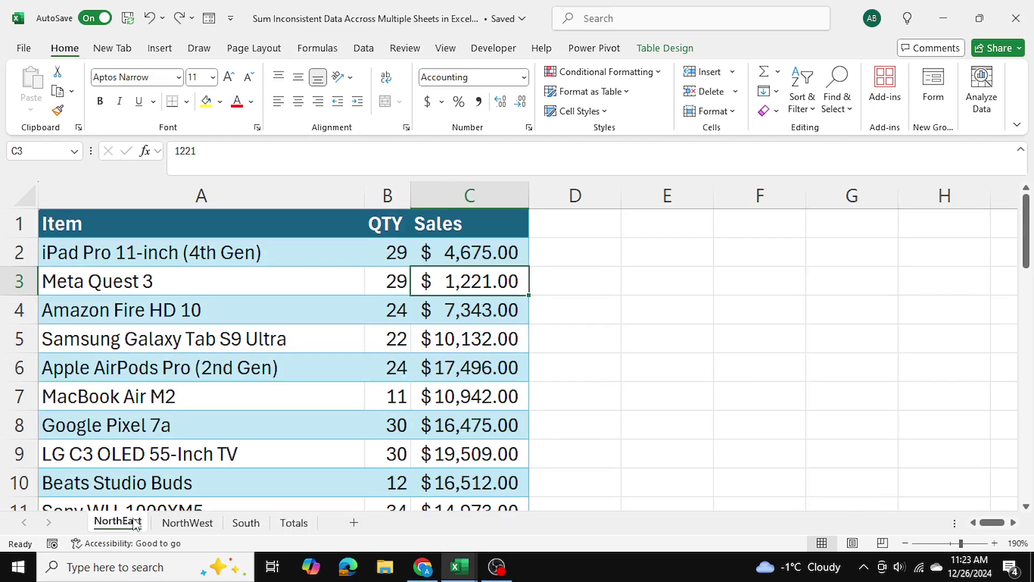
left_click(464, 315)
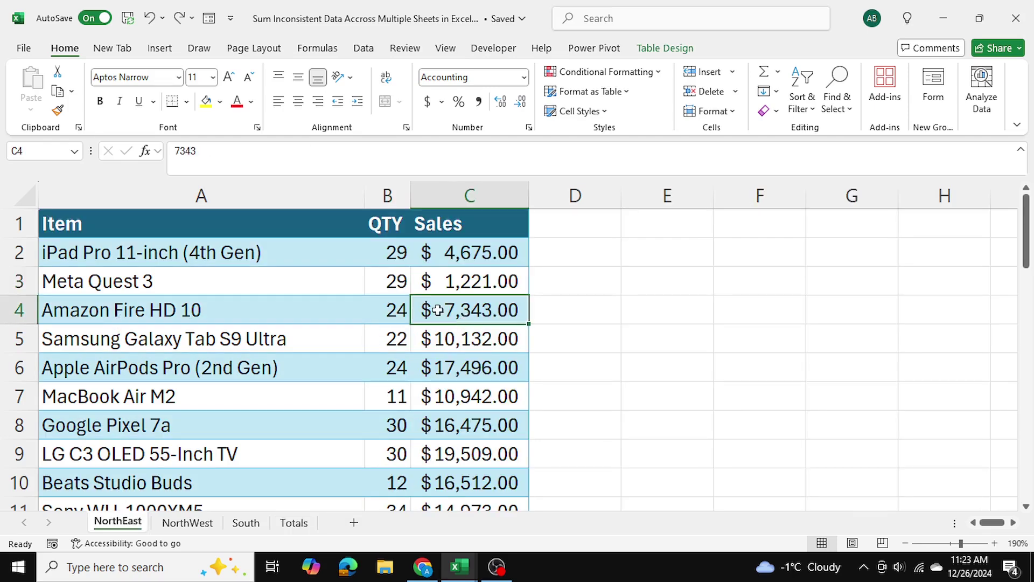
left_click(230, 157)
key("Return")
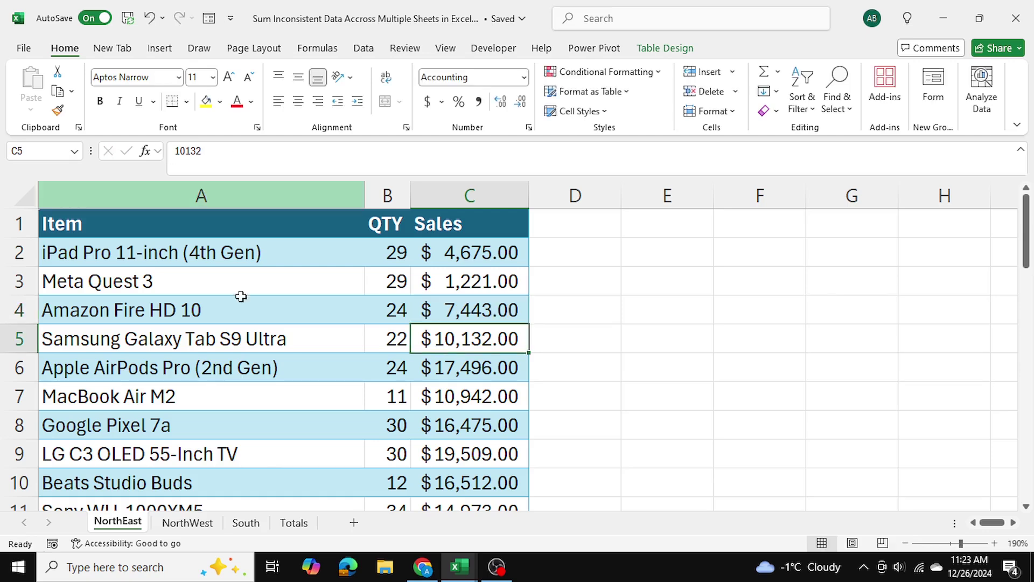
left_click(293, 523)
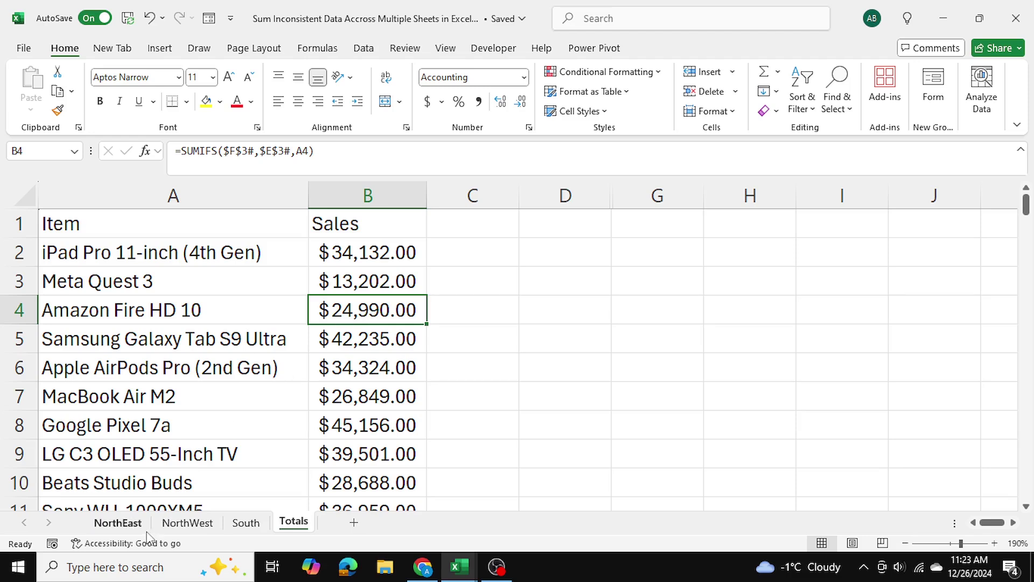
scroll(713, 300, "down", 15)
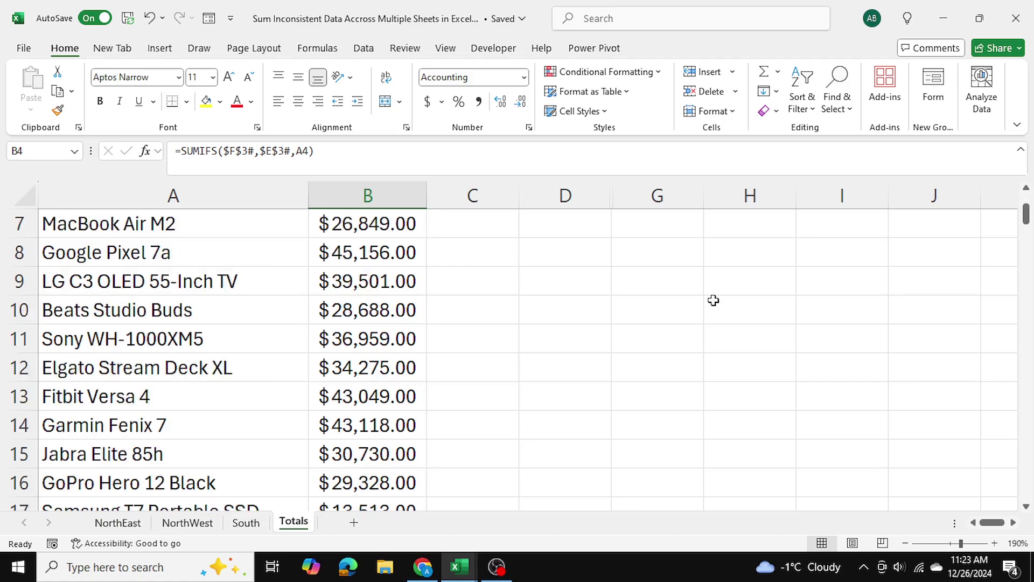
scroll(714, 300, "up", 11)
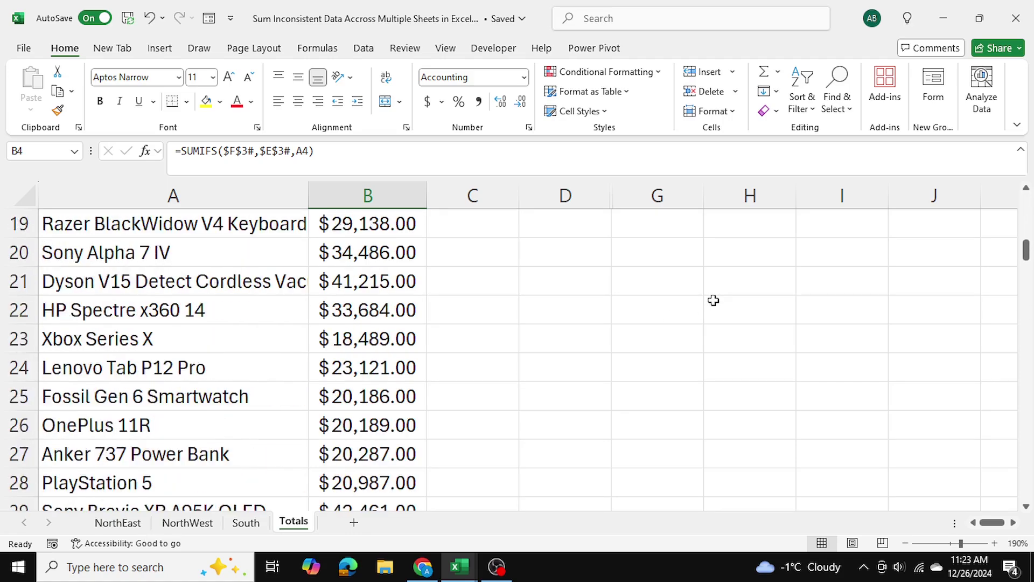
scroll(713, 300, "up", 4)
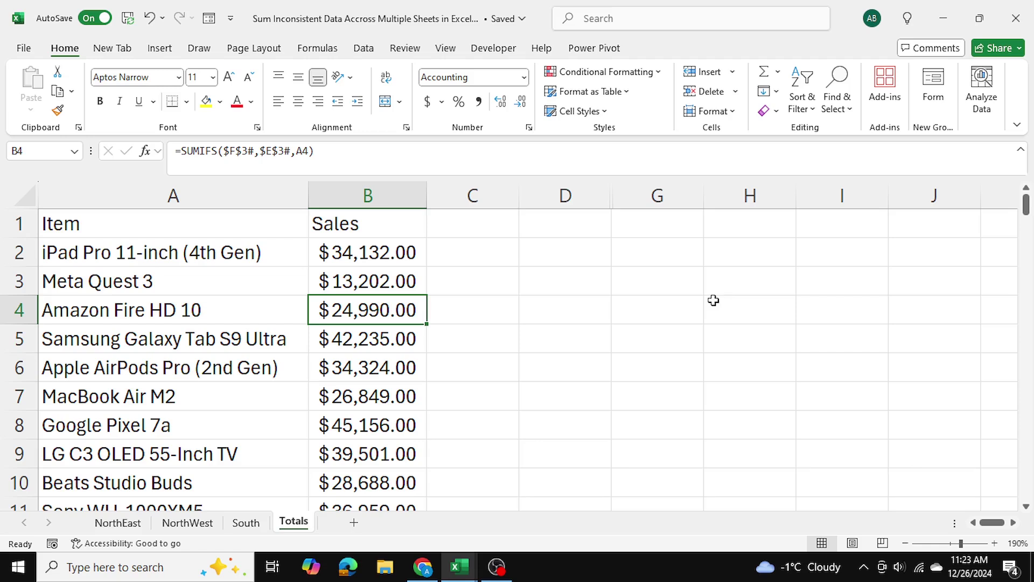